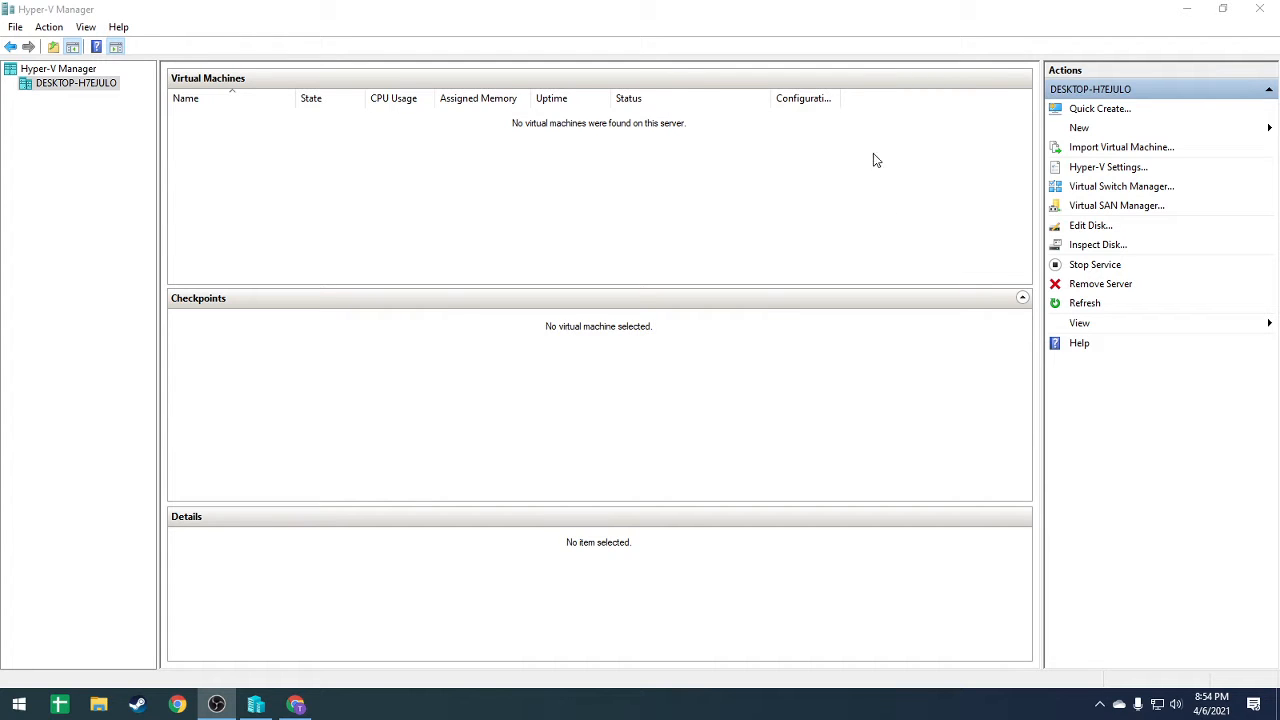
# Step: Inspect the Default Switch properties in the Virtual Switch Manager, then close it
pyautogui.click(260, 12)
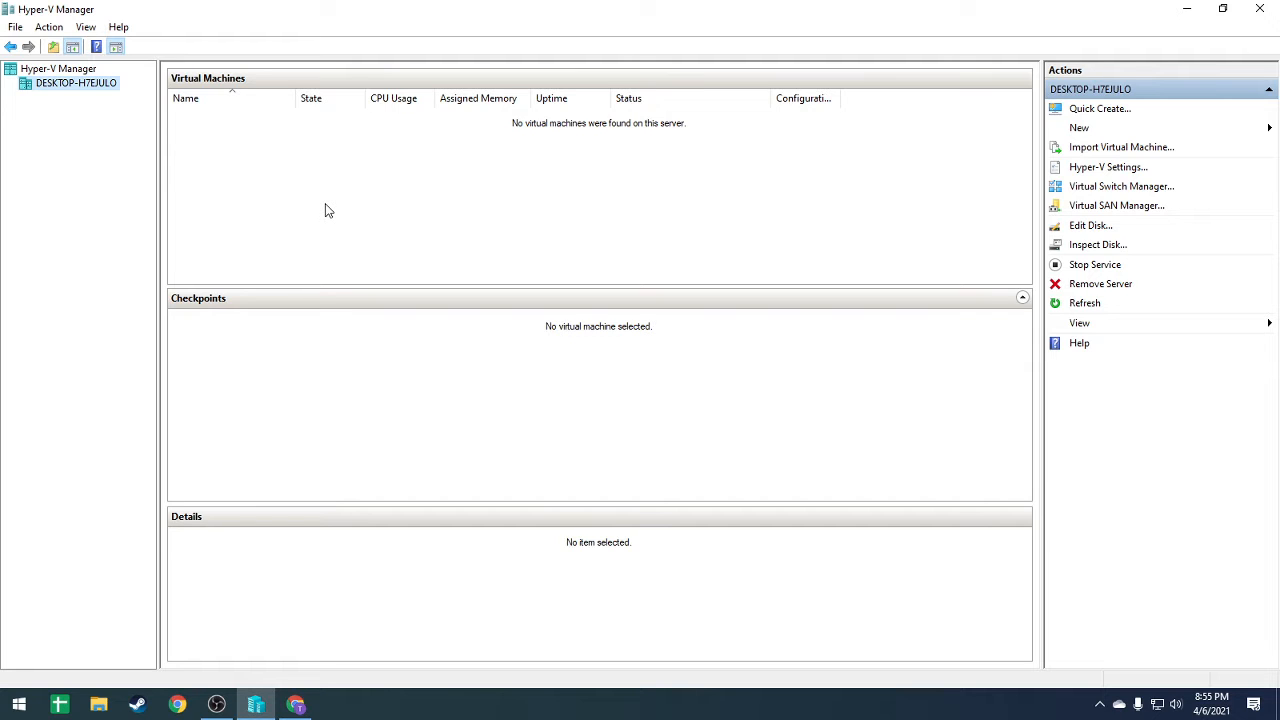
pyautogui.click(1130, 192)
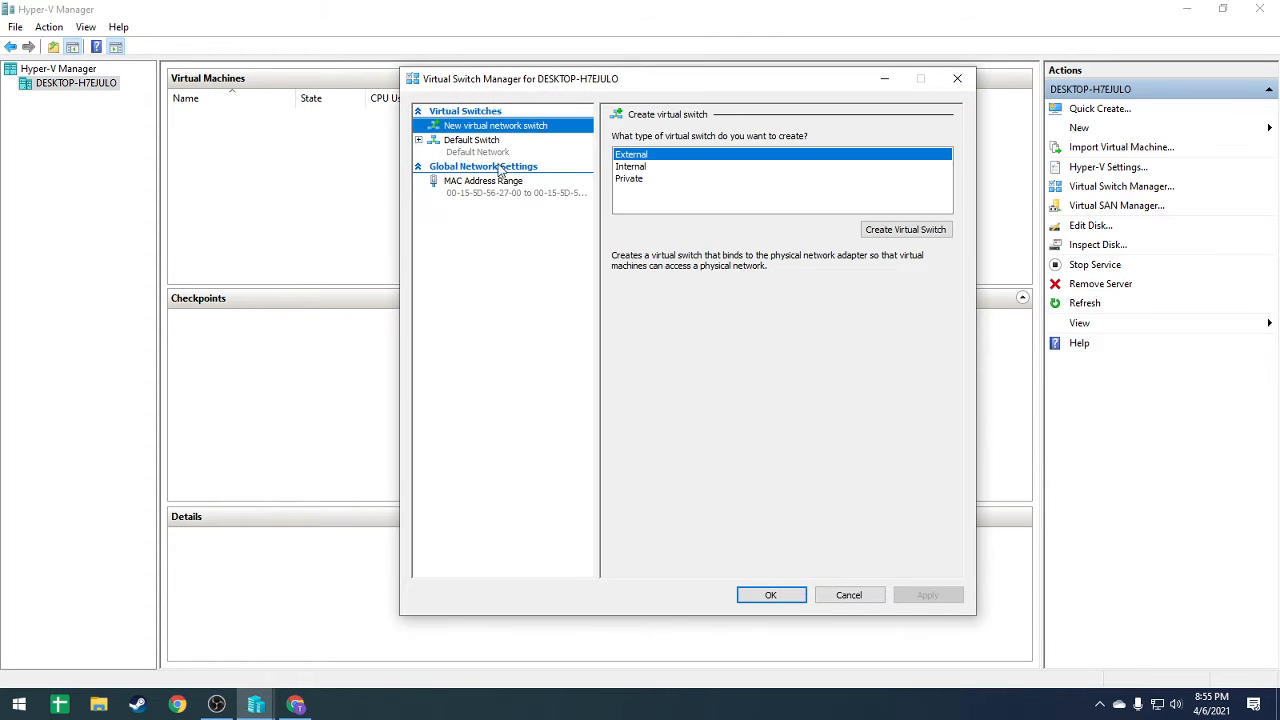
pyautogui.click(490, 152)
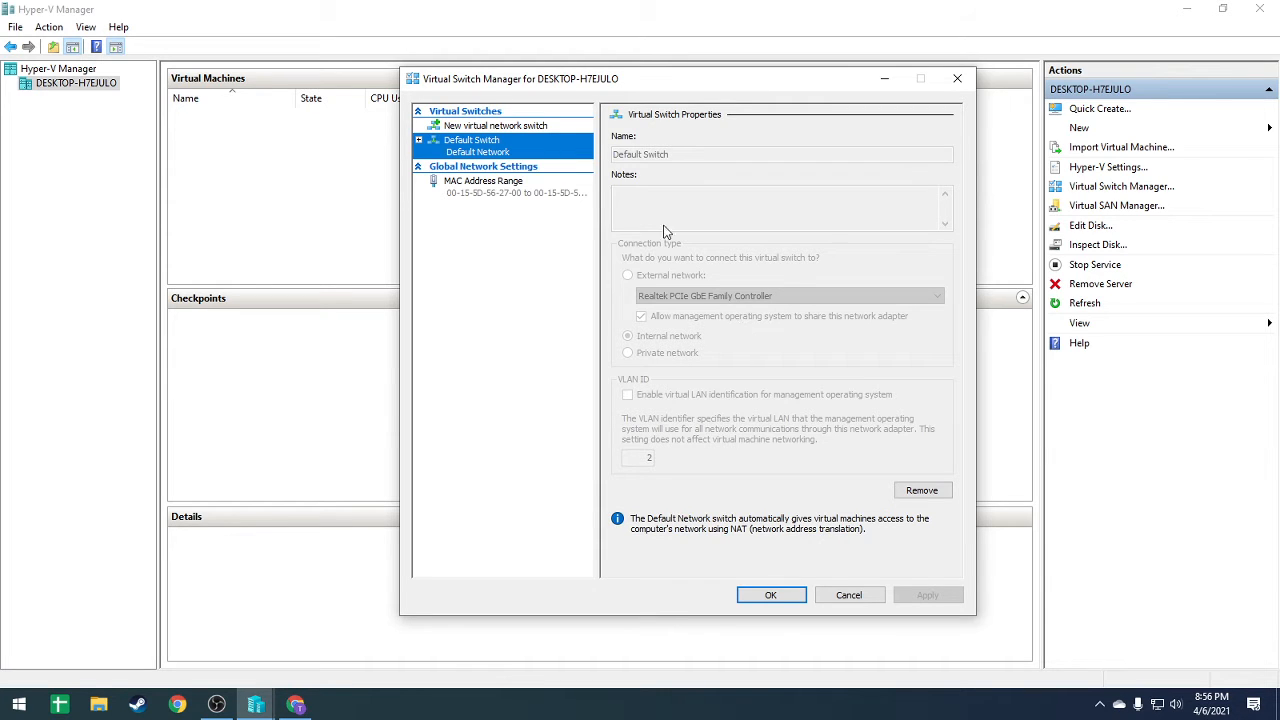
pyautogui.click(957, 78)
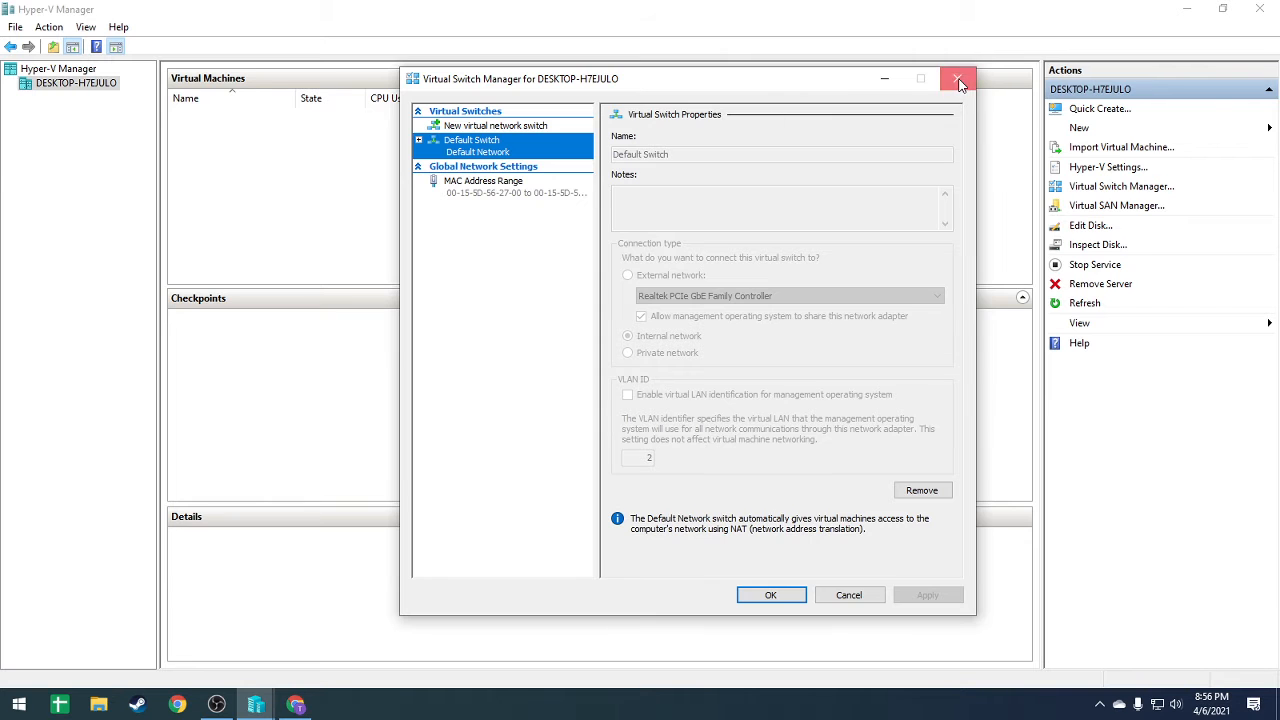
# Step: Compare the descriptions of the External, Internal and Private types for a new virtual switch in the Virtual Switch Manager
pyautogui.click(1125, 190)
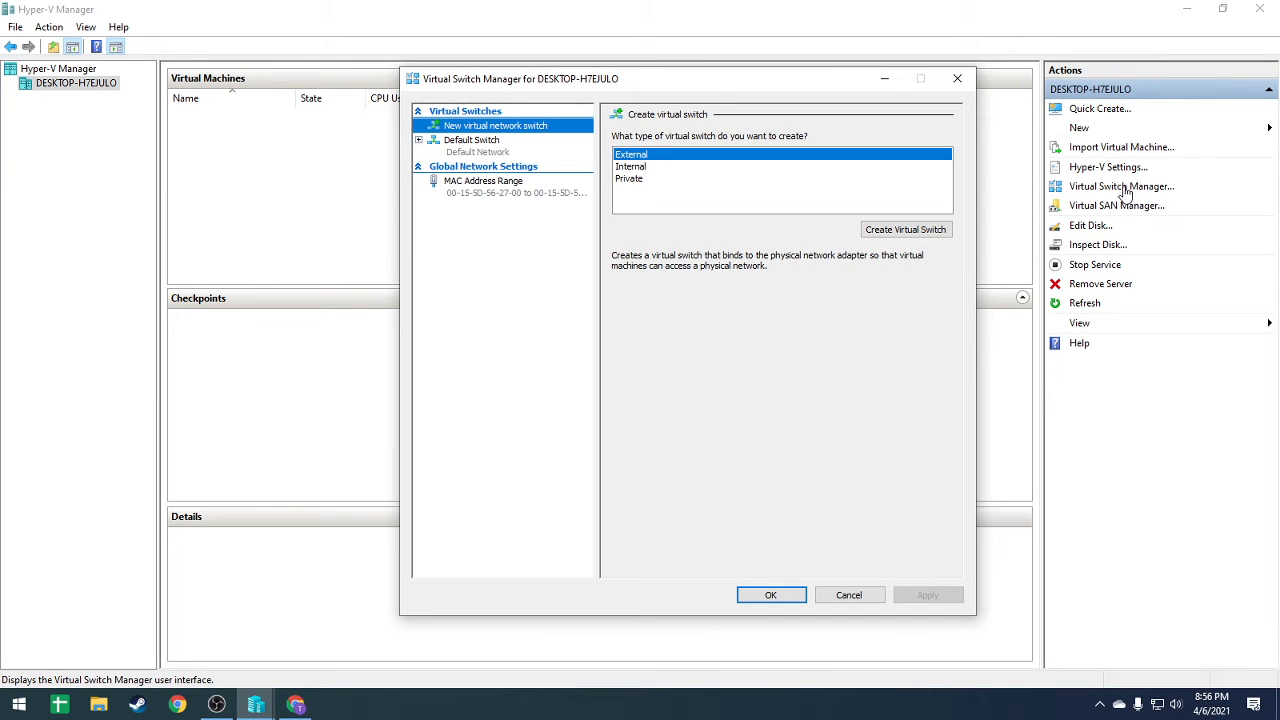
pyautogui.click(641, 169)
pyautogui.click(637, 181)
pyautogui.click(638, 156)
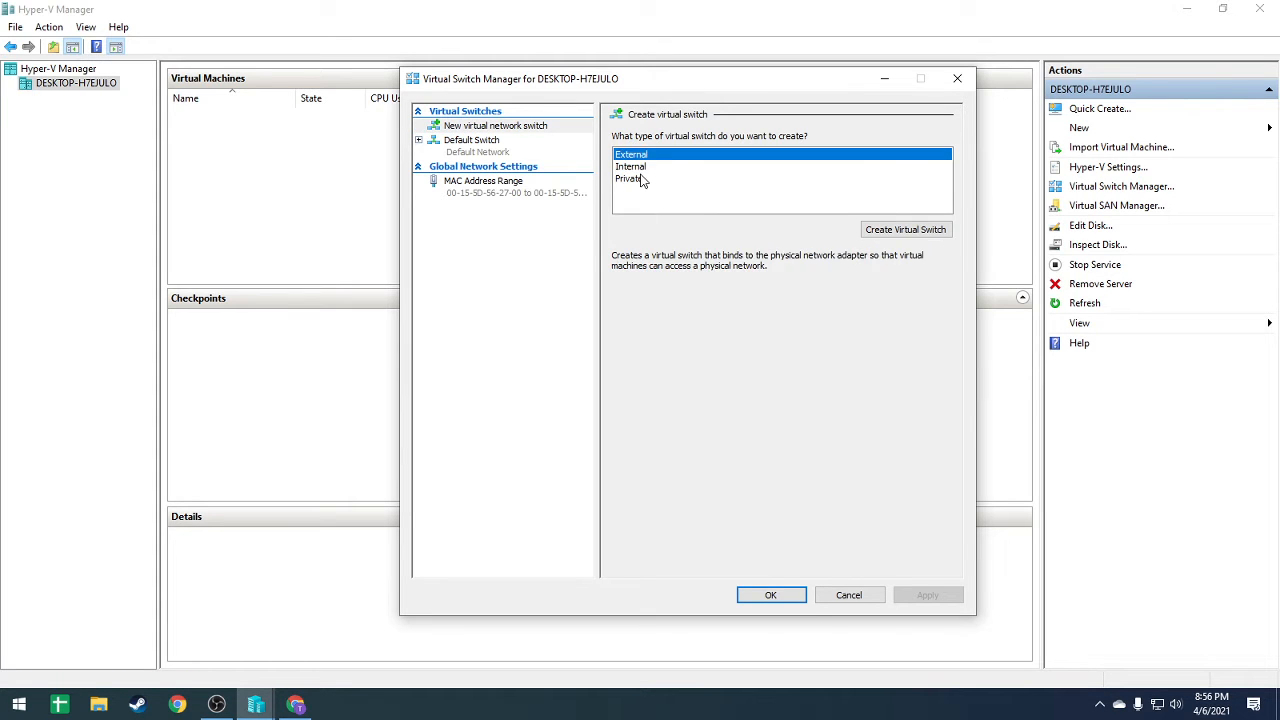
pyautogui.click(641, 179)
pyautogui.click(637, 155)
pyautogui.click(637, 167)
pyautogui.click(636, 181)
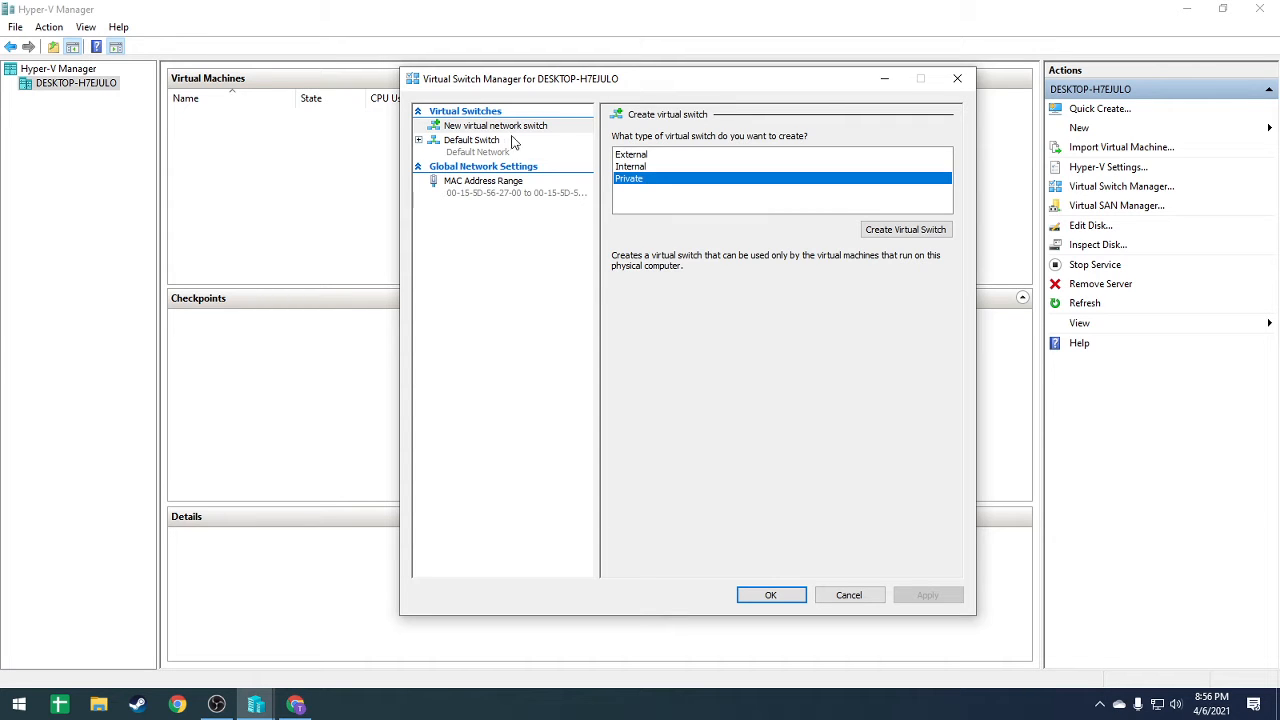
pyautogui.click(641, 168)
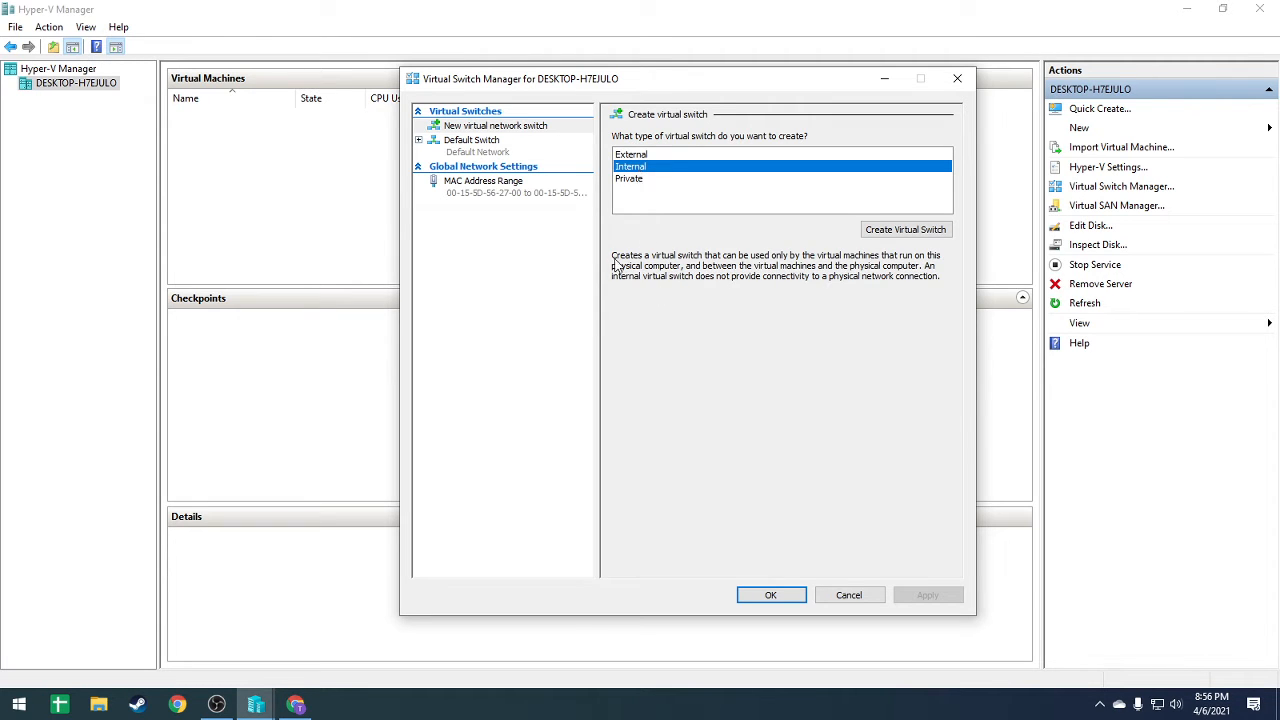
pyautogui.click(634, 180)
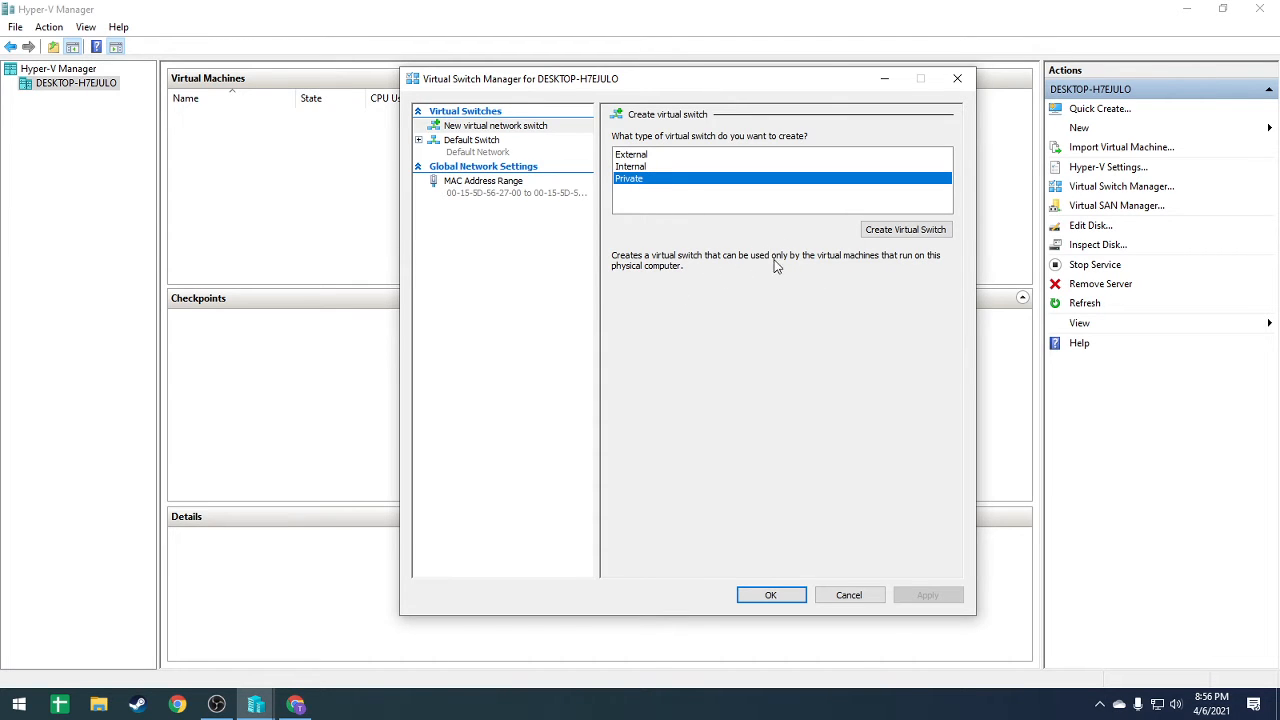
pyautogui.click(641, 168)
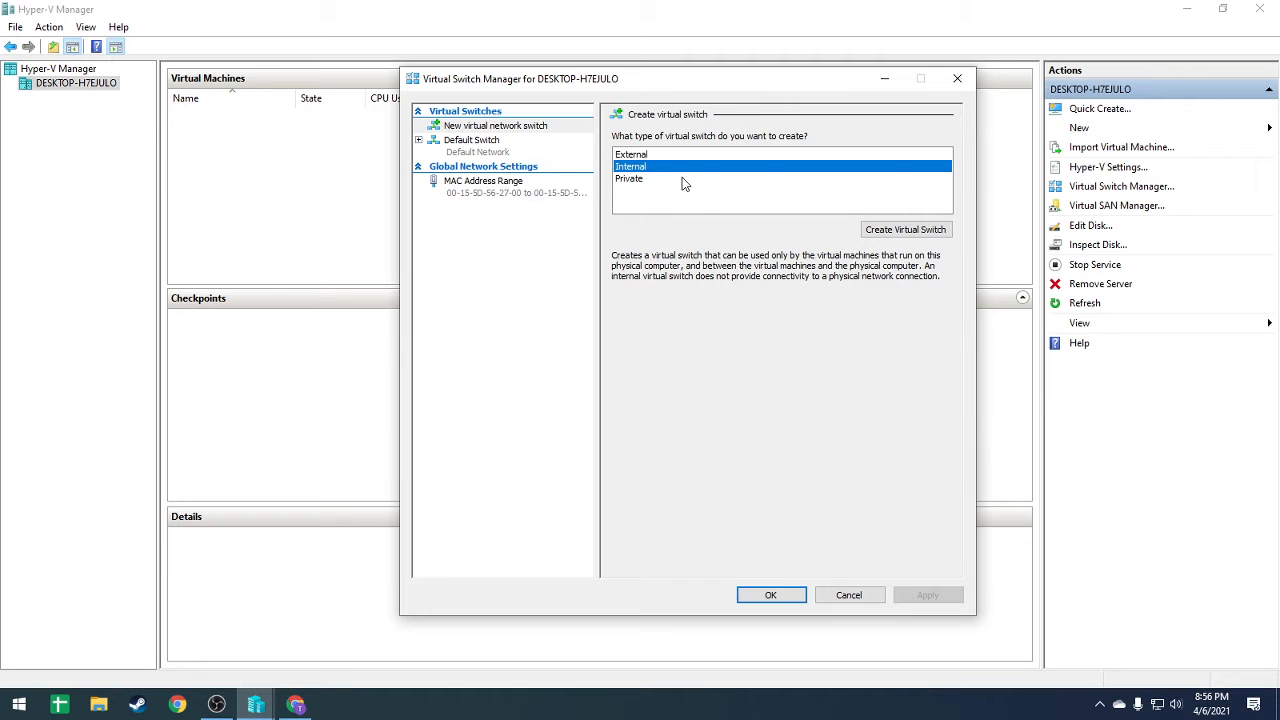
# Step: Create an External virtual switch and name it World
pyautogui.press('Up')
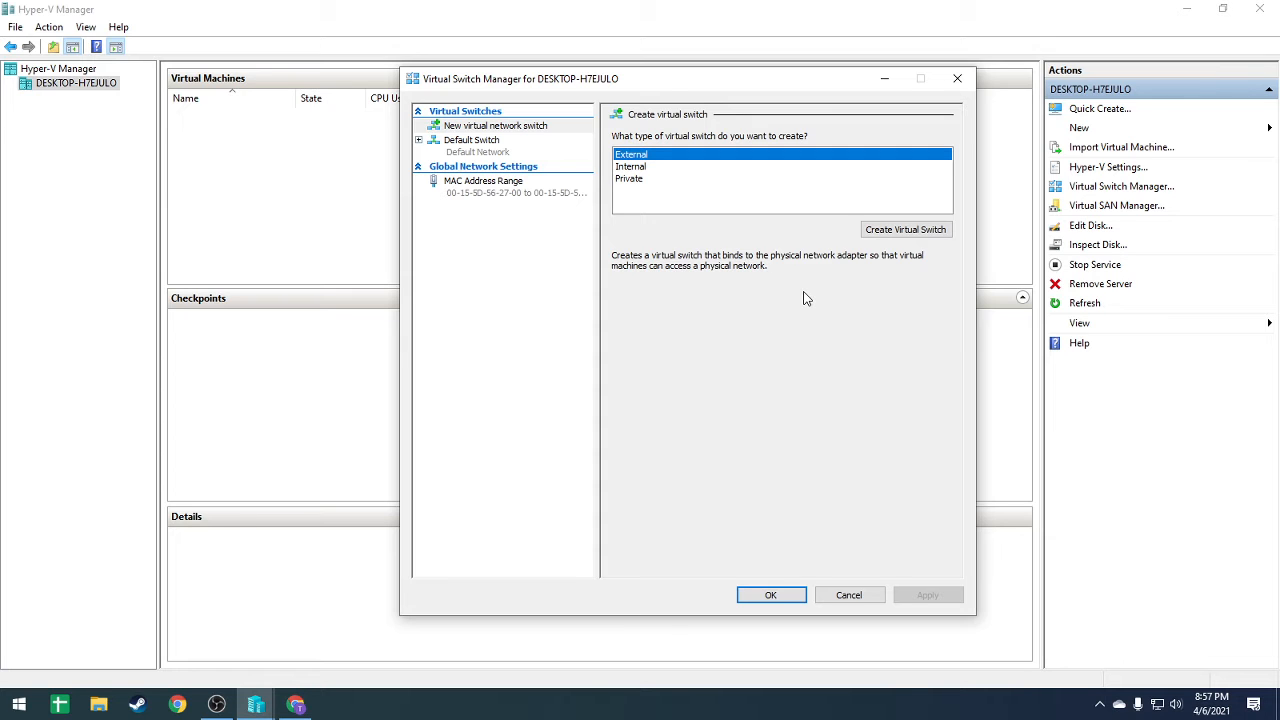
pyautogui.click(935, 232)
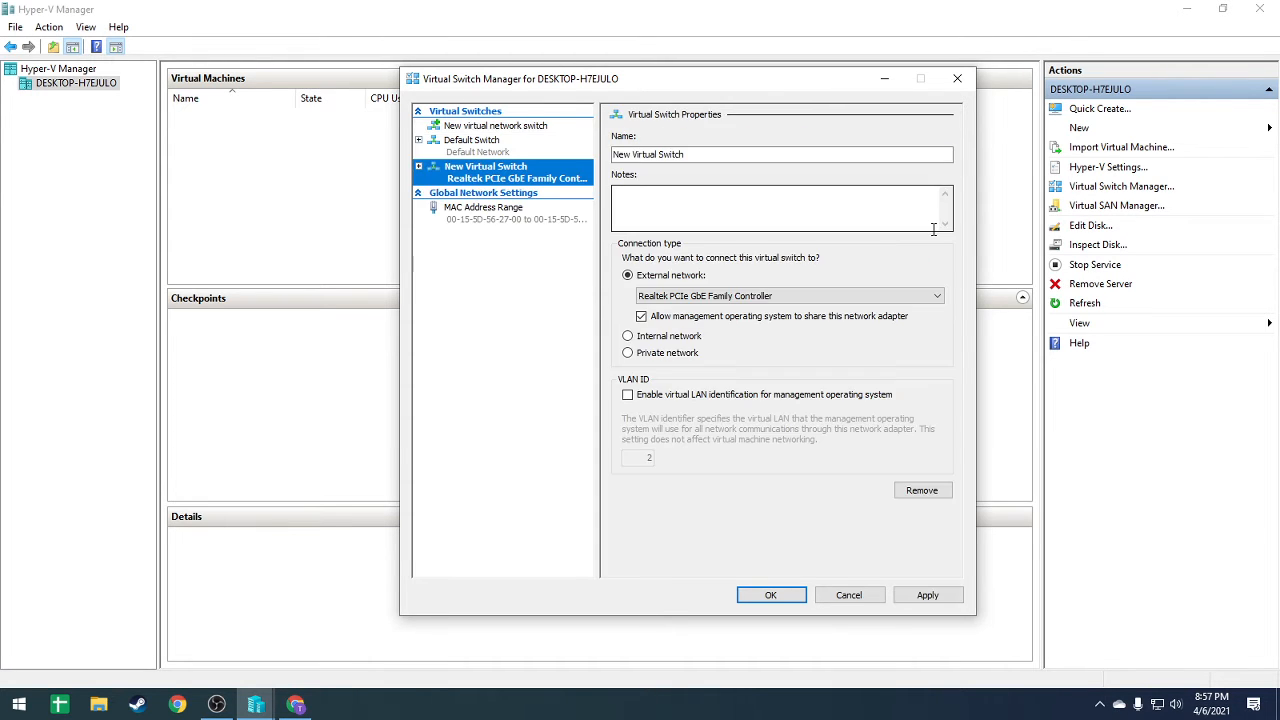
pyautogui.click(763, 155)
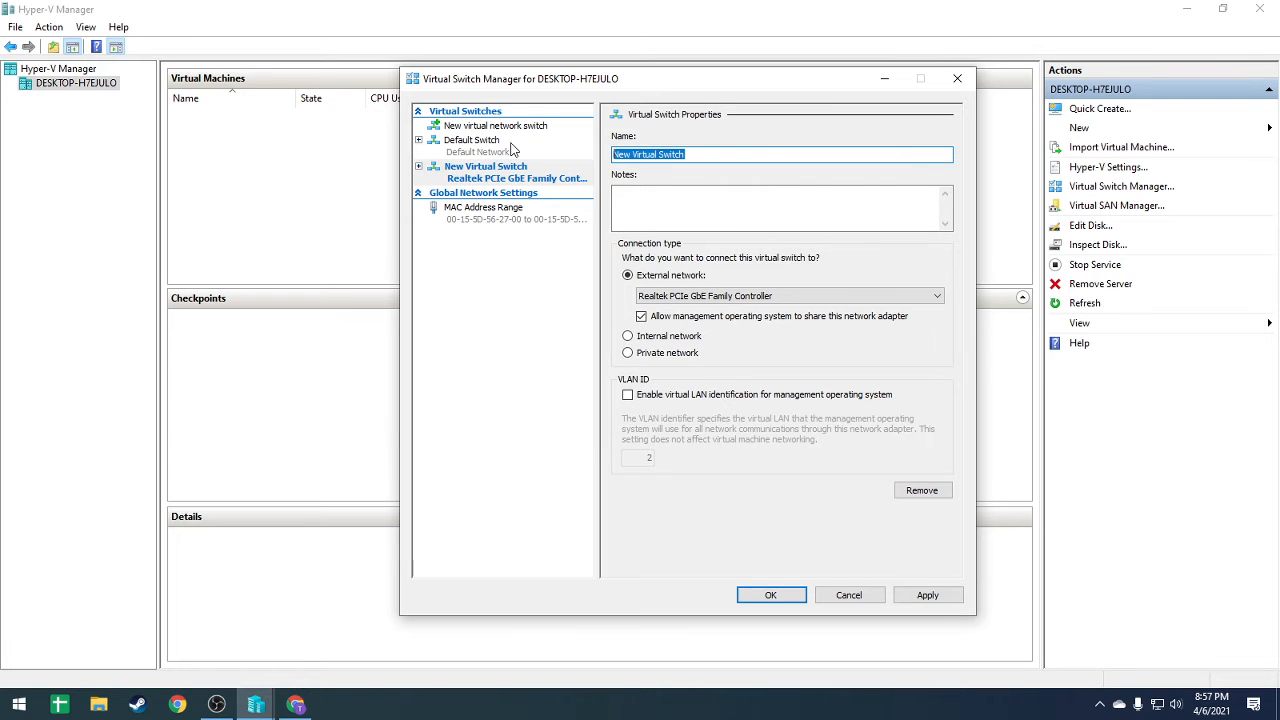
pyautogui.write('Ex')
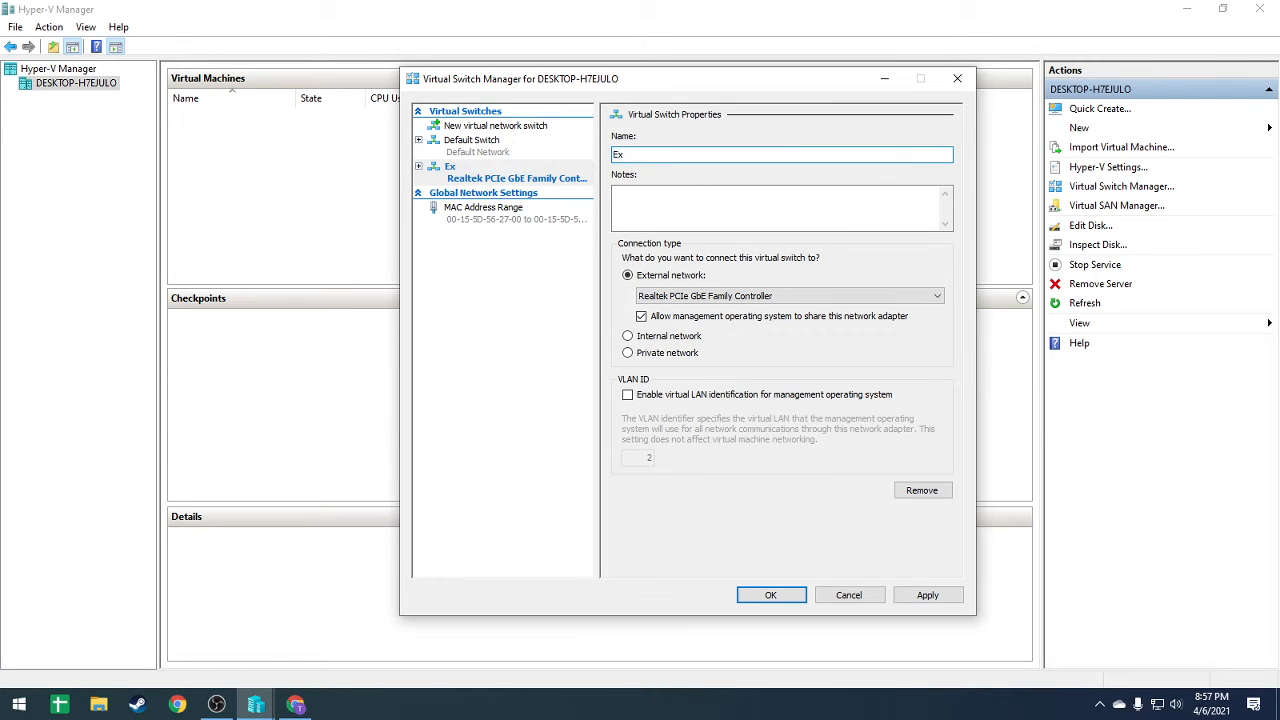
pyautogui.press('BackSpace')
pyautogui.press('BackSpace')
pyautogui.write('World')
# Step: Apply the World switch, accept the networking changes, and close the Virtual Switch Manager
pyautogui.moveTo(849, 95); pyautogui.dragTo(826, 113)
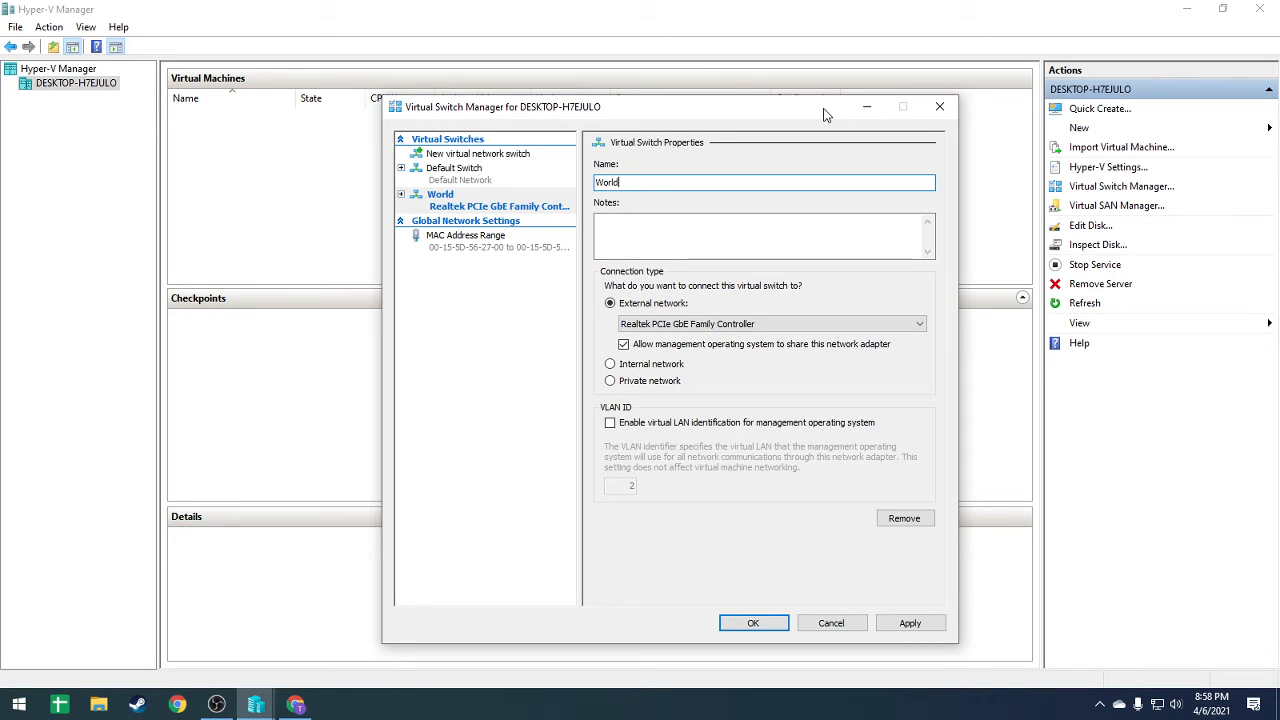
pyautogui.click(900, 628)
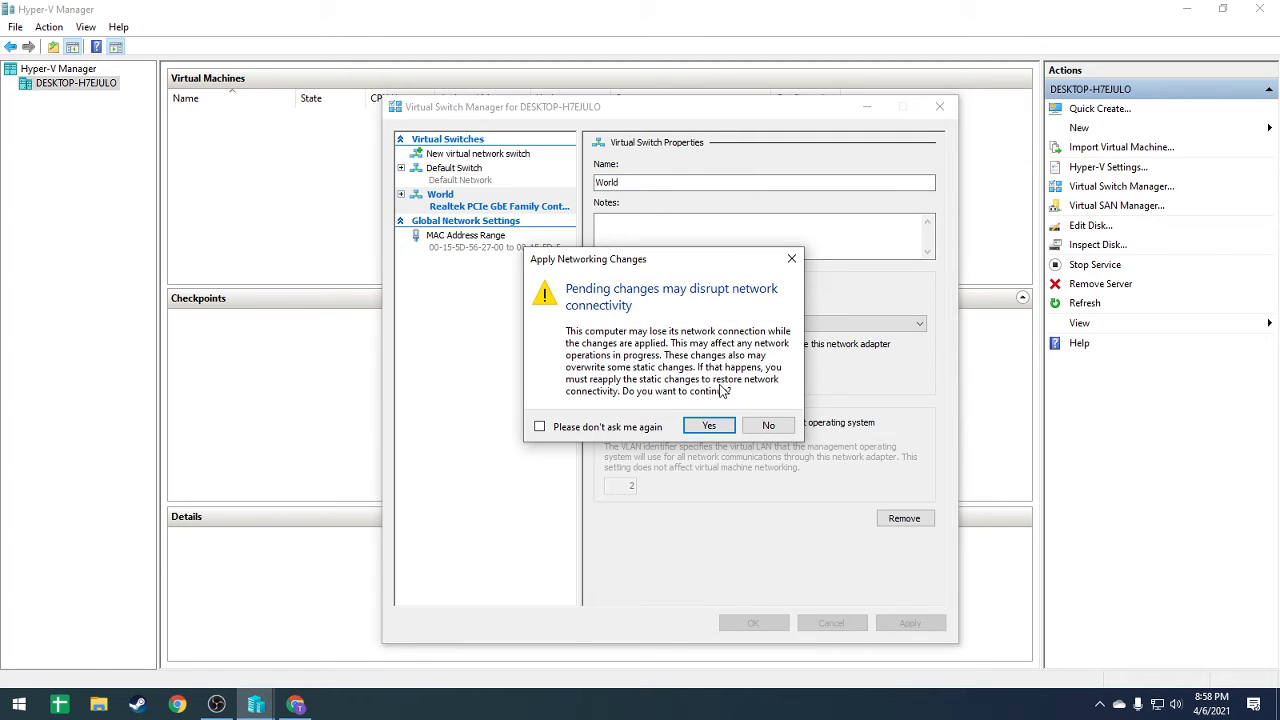
pyautogui.click(709, 426)
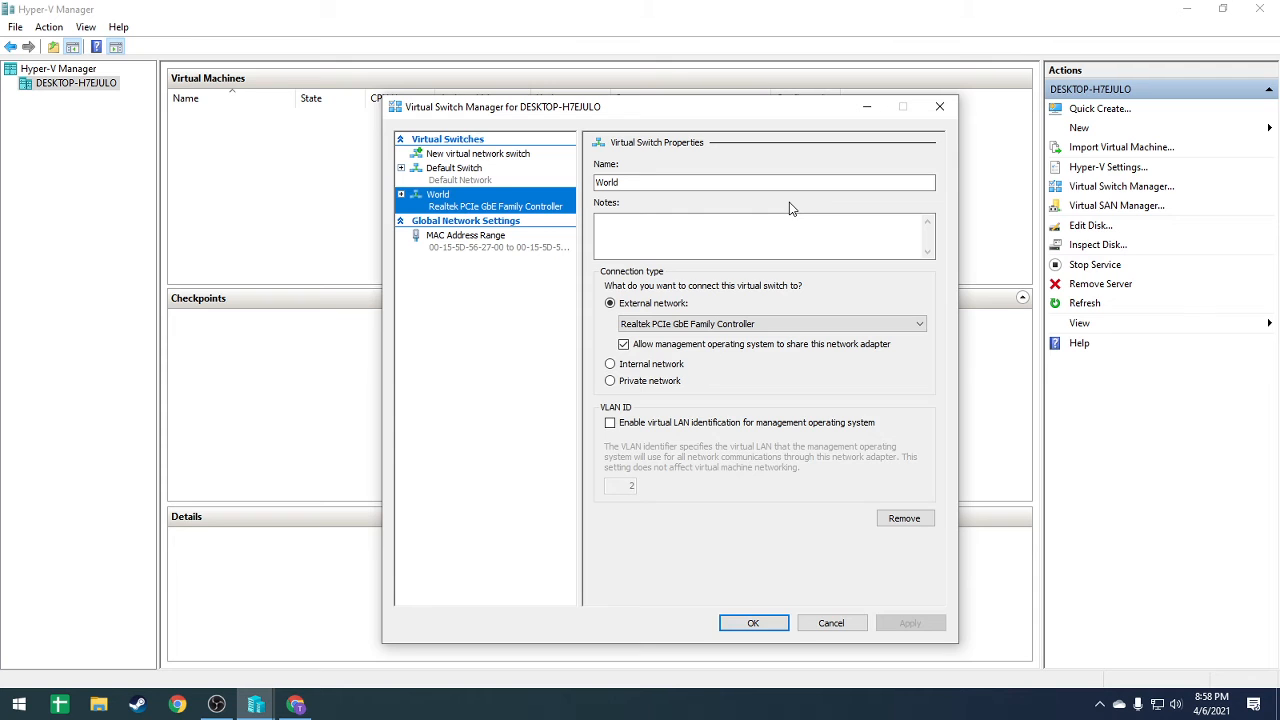
pyautogui.click(753, 623)
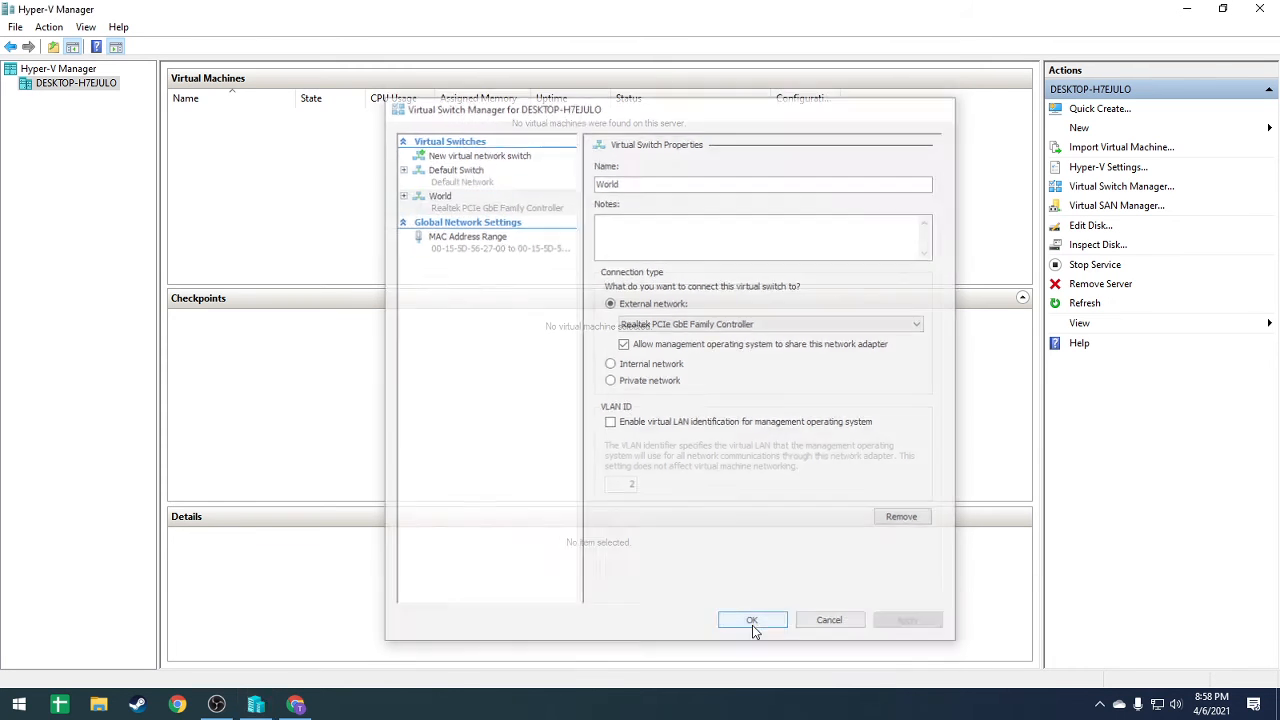
# Step: Start creating a new virtual machine and name it Deployment, keeping the default storage location
pyautogui.click(1088, 128)
pyautogui.click(1199, 129)
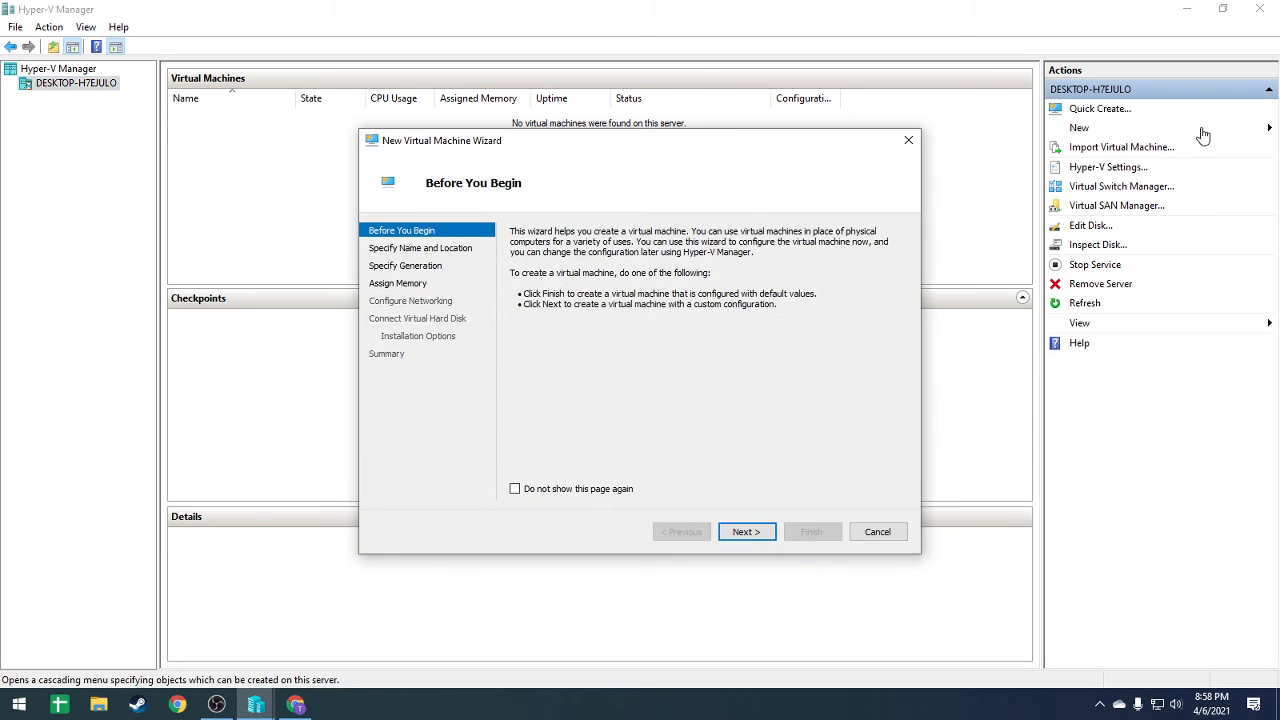
pyautogui.click(743, 540)
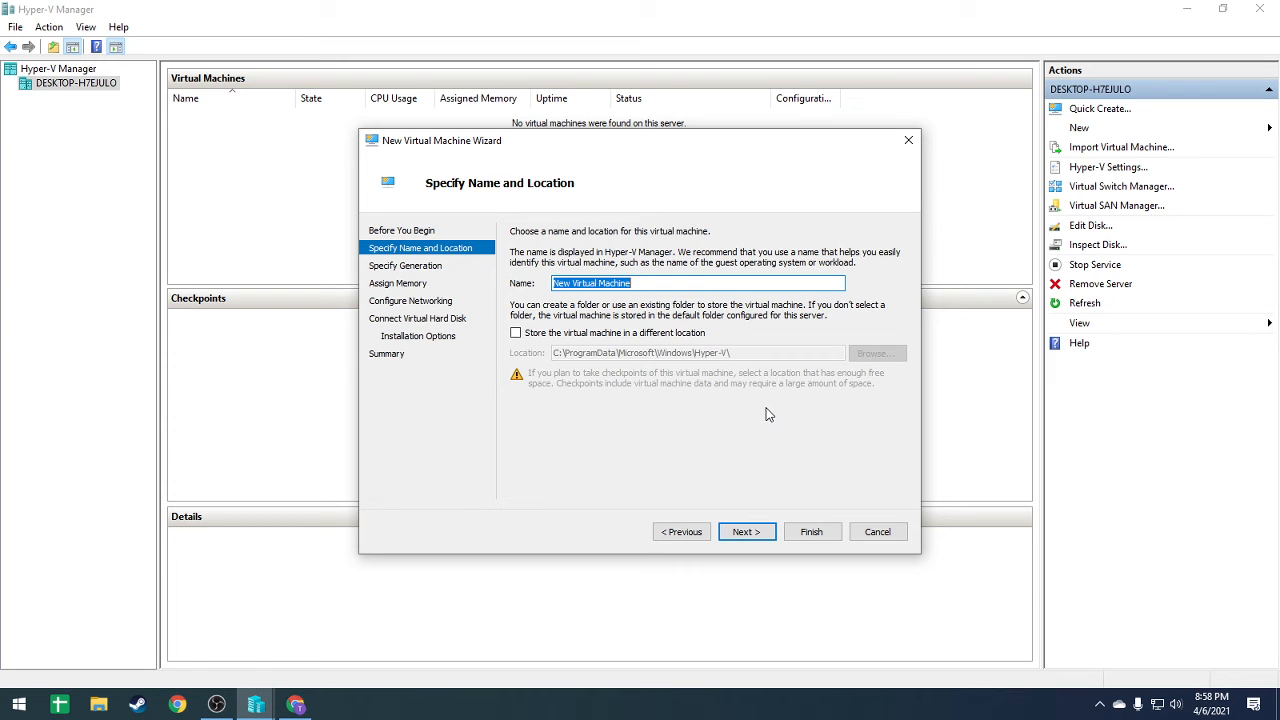
pyautogui.write('Deployment')
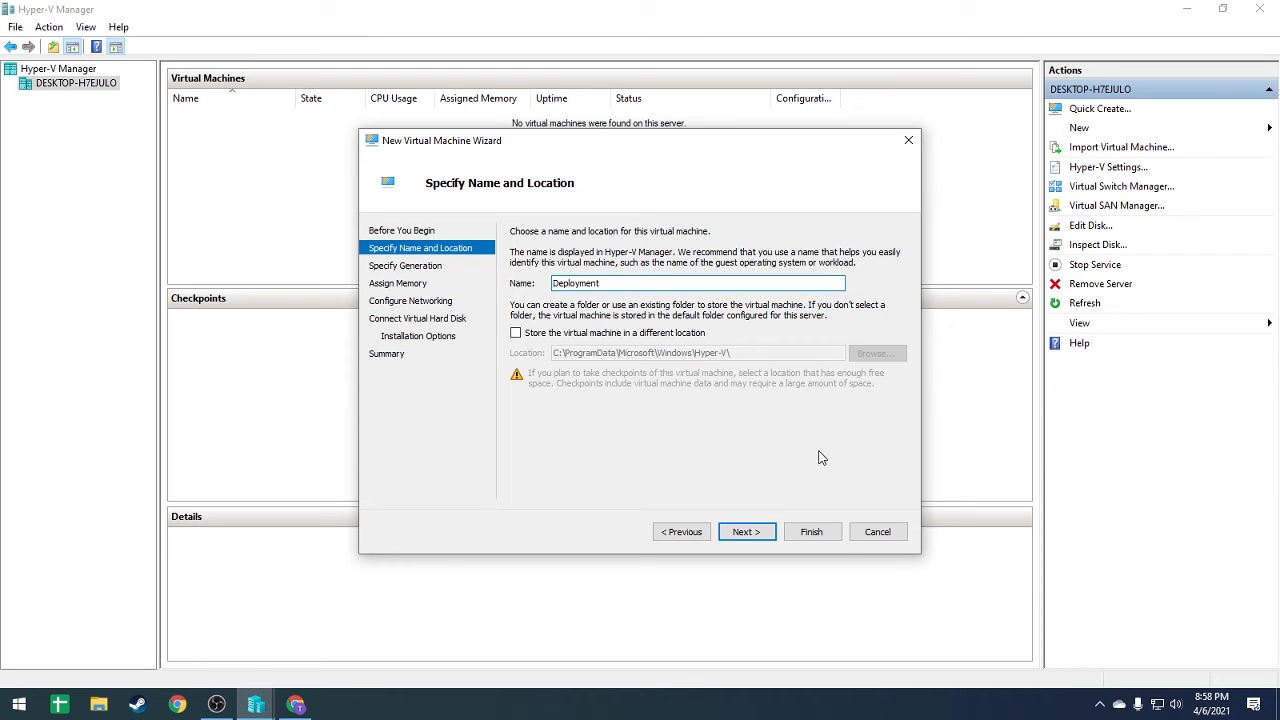
pyautogui.click(757, 533)
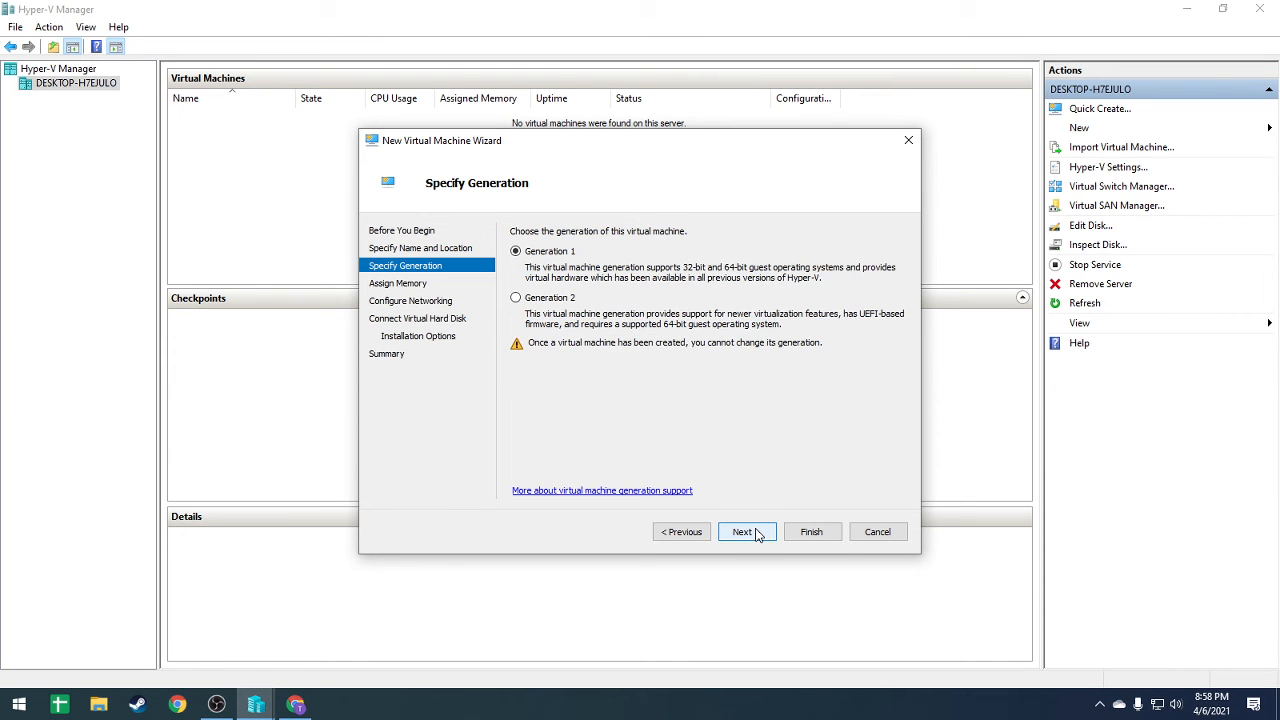
# Step: Make the virtual machine Generation 2 and disable dynamic memory for it
pyautogui.click(527, 297)
pyautogui.click(757, 540)
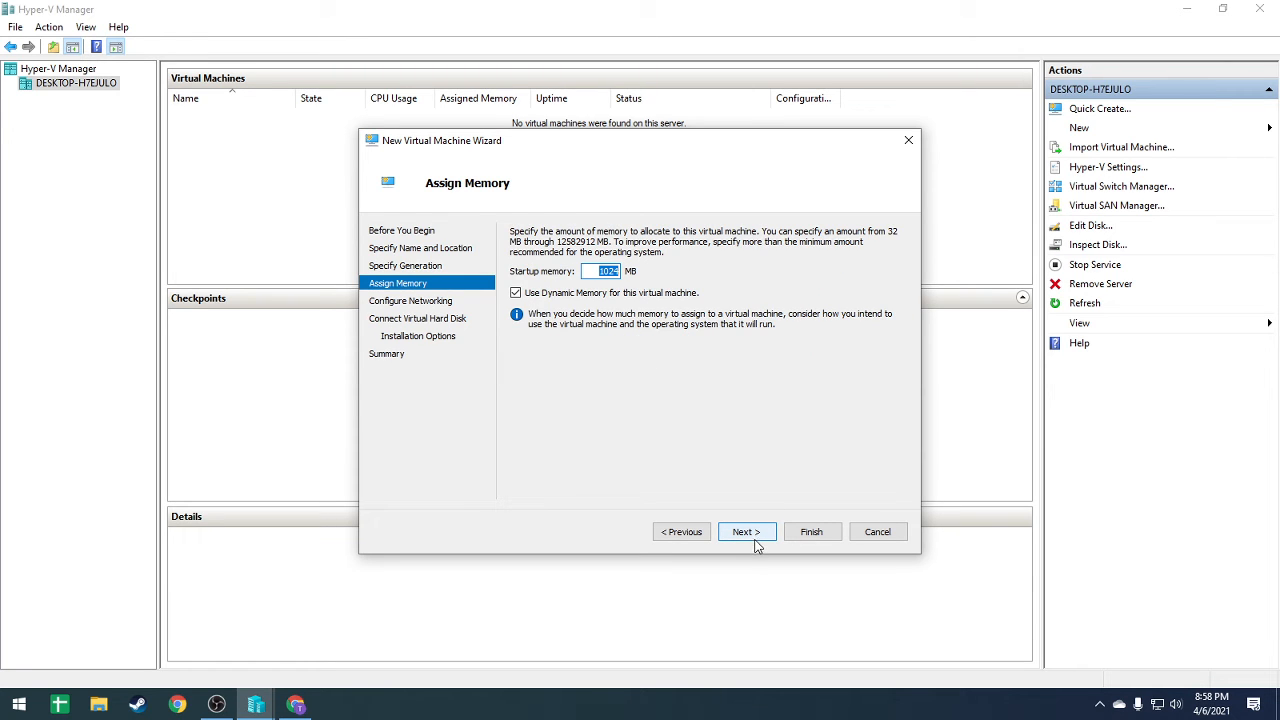
pyautogui.click(514, 293)
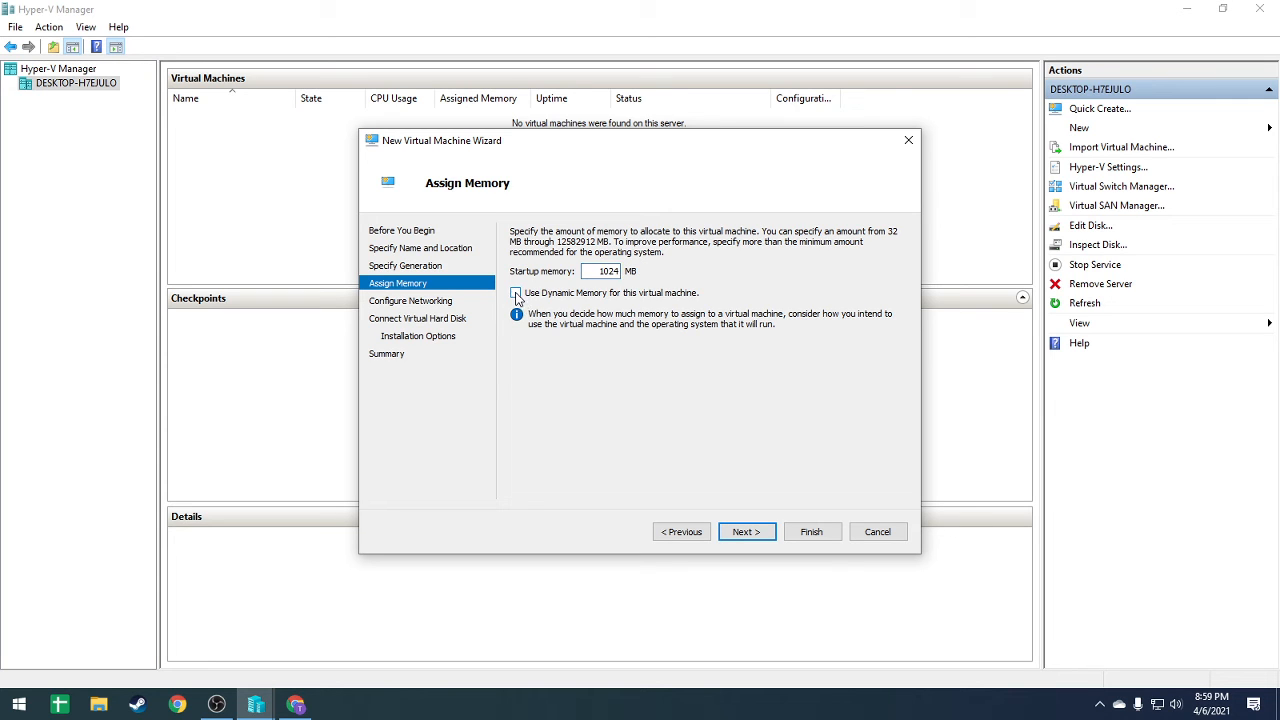
pyautogui.click(767, 532)
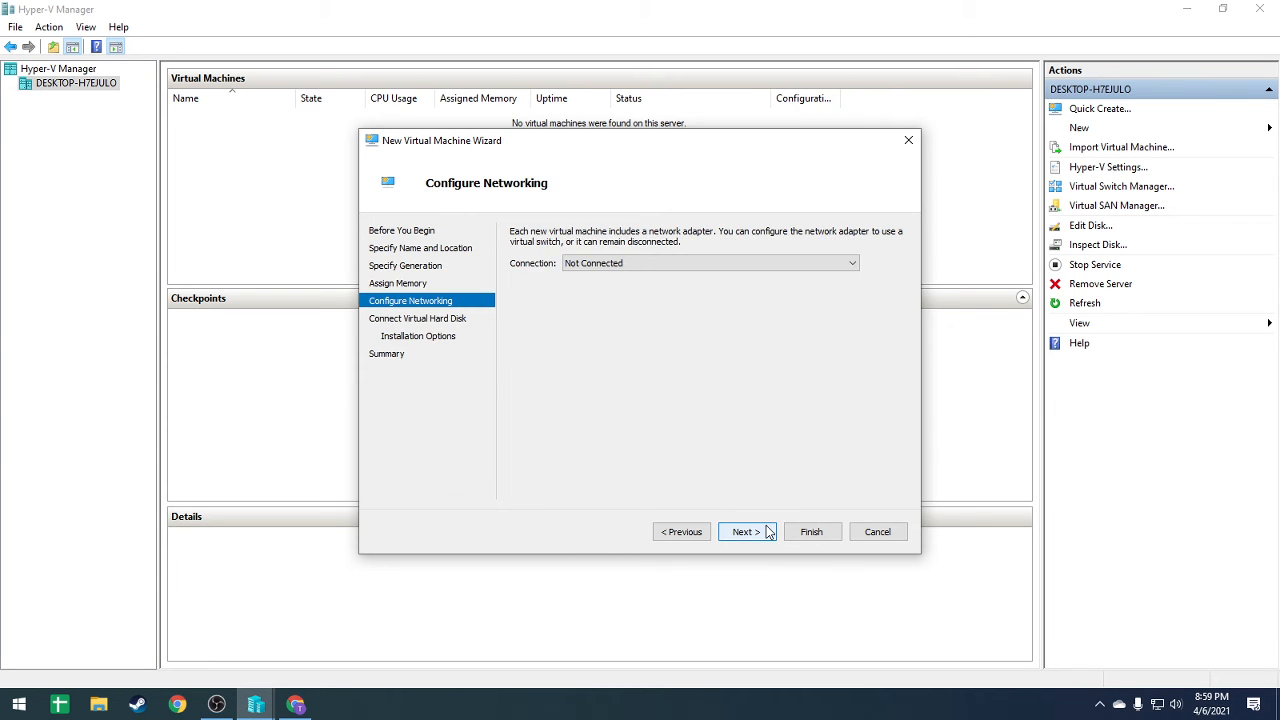
# Step: Connect the virtual machine's network adapter to the World switch and accept the default new virtual hard disk
pyautogui.click(843, 266)
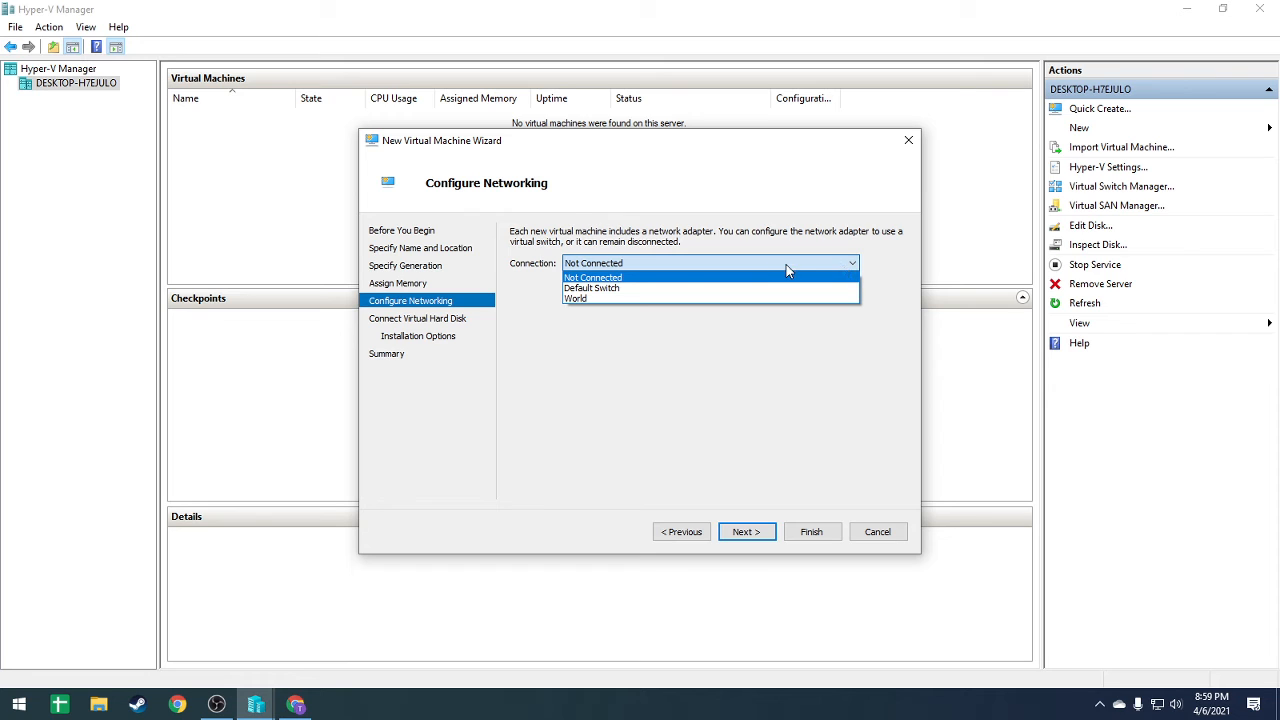
pyautogui.click(626, 298)
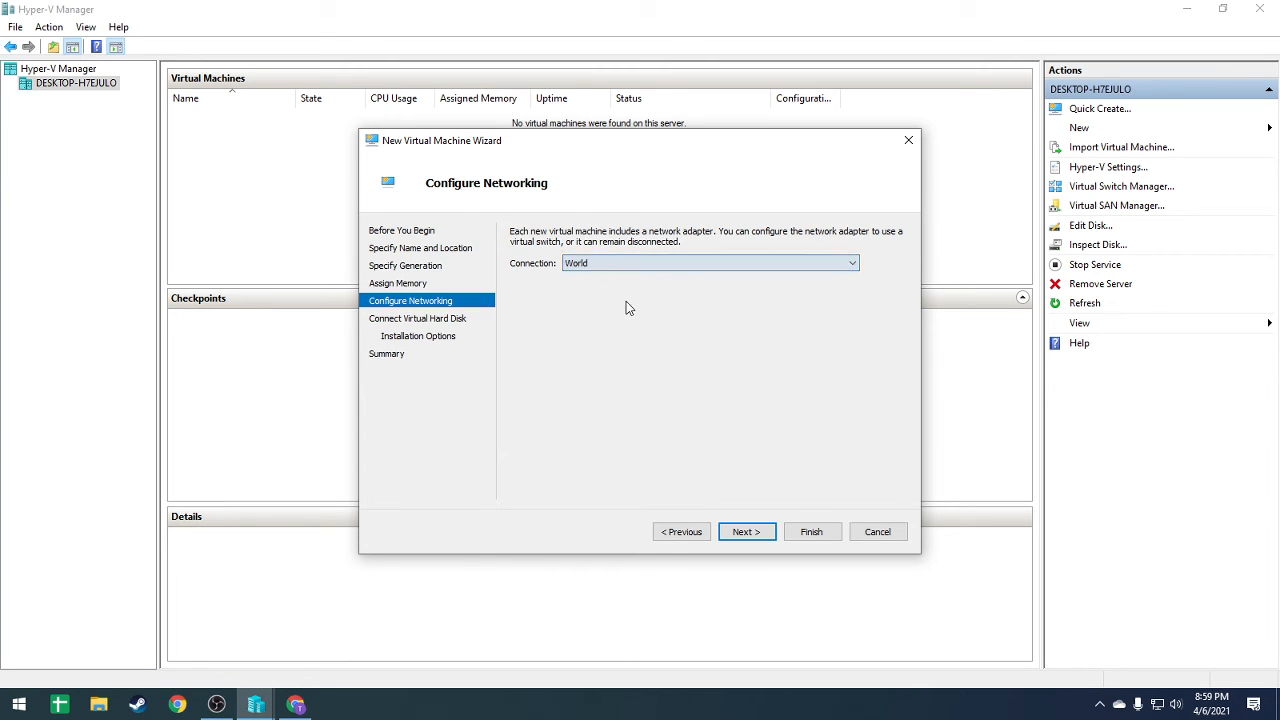
pyautogui.click(746, 531)
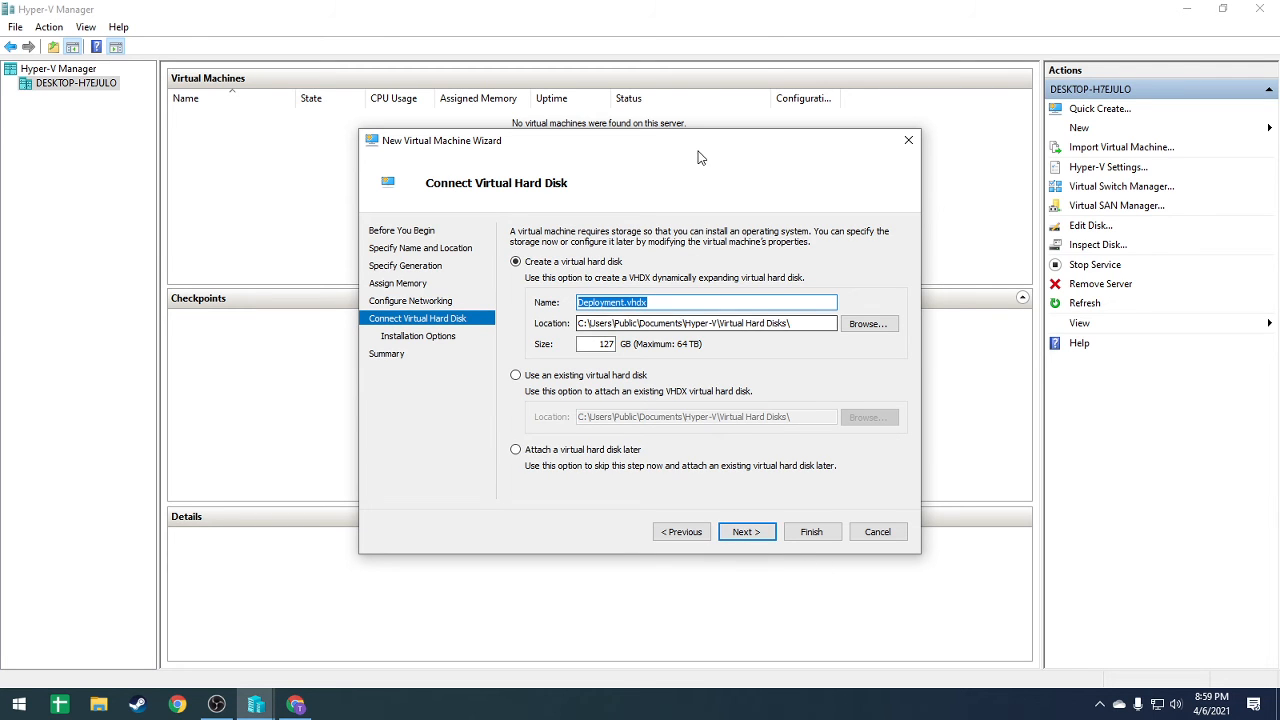
pyautogui.click(752, 540)
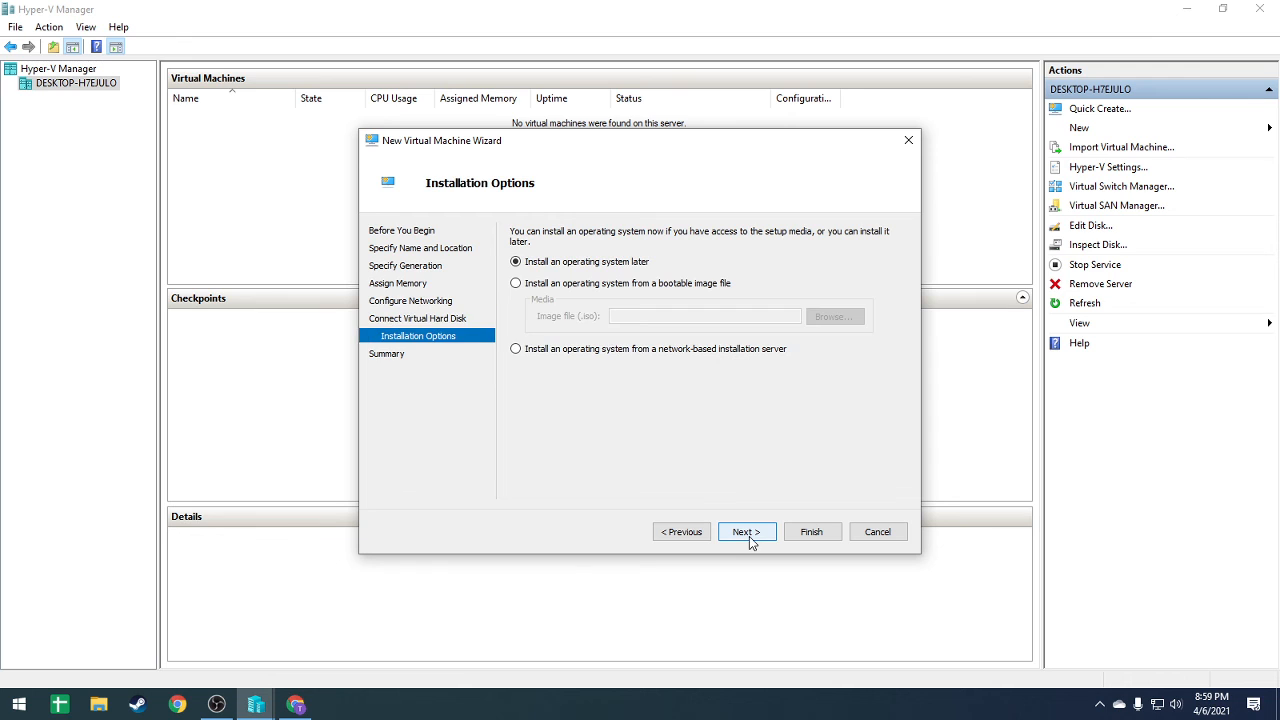
# Step: Choose to install the operating system from the bootable image rhel-server-7.9-x86_64-dvd in the iso folder on ISO Data (D:)
pyautogui.click(686, 351)
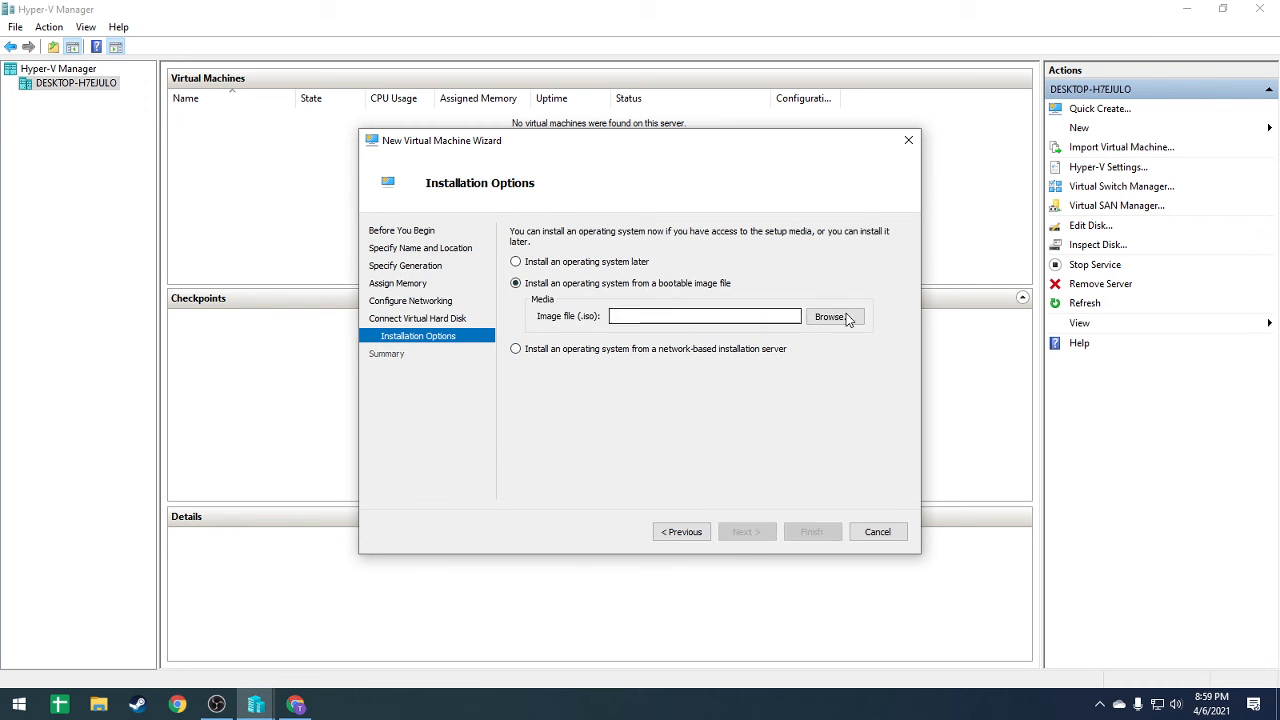
pyautogui.click(642, 284)
pyautogui.click(834, 319)
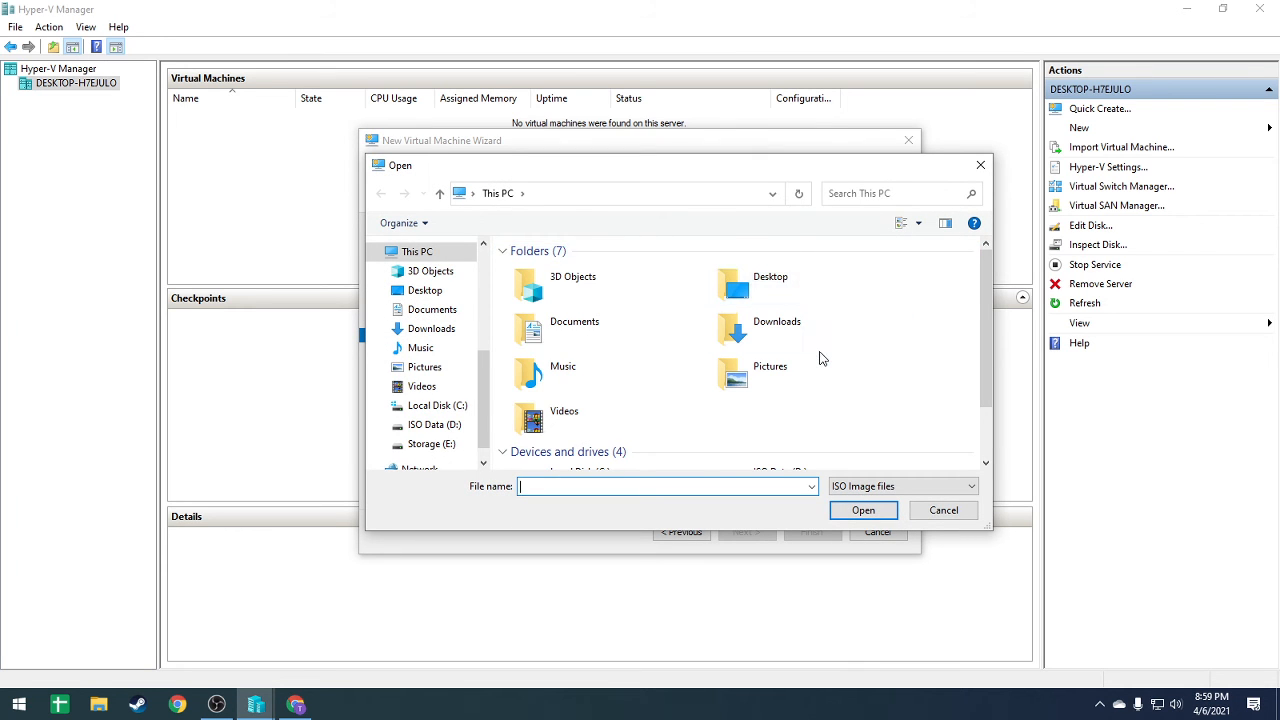
pyautogui.scroll(-2, 822, 358)
pyautogui.doubleClick(825, 400)
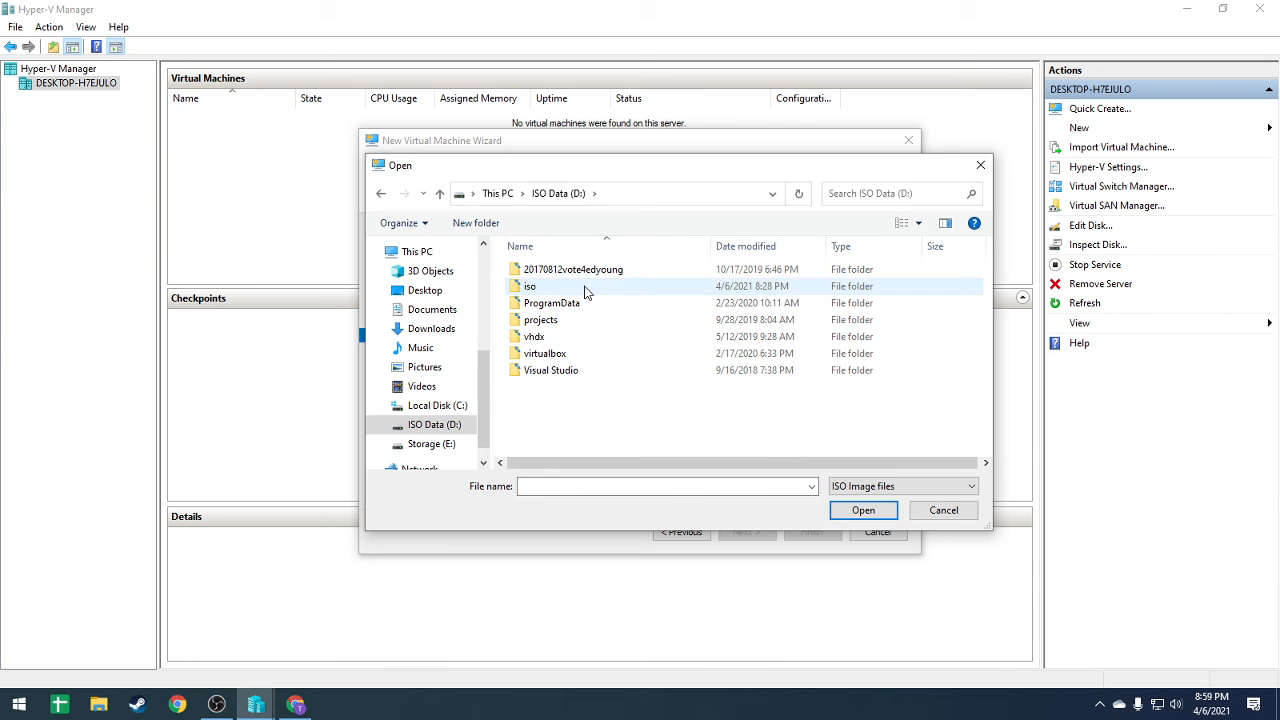
pyautogui.doubleClick(586, 291)
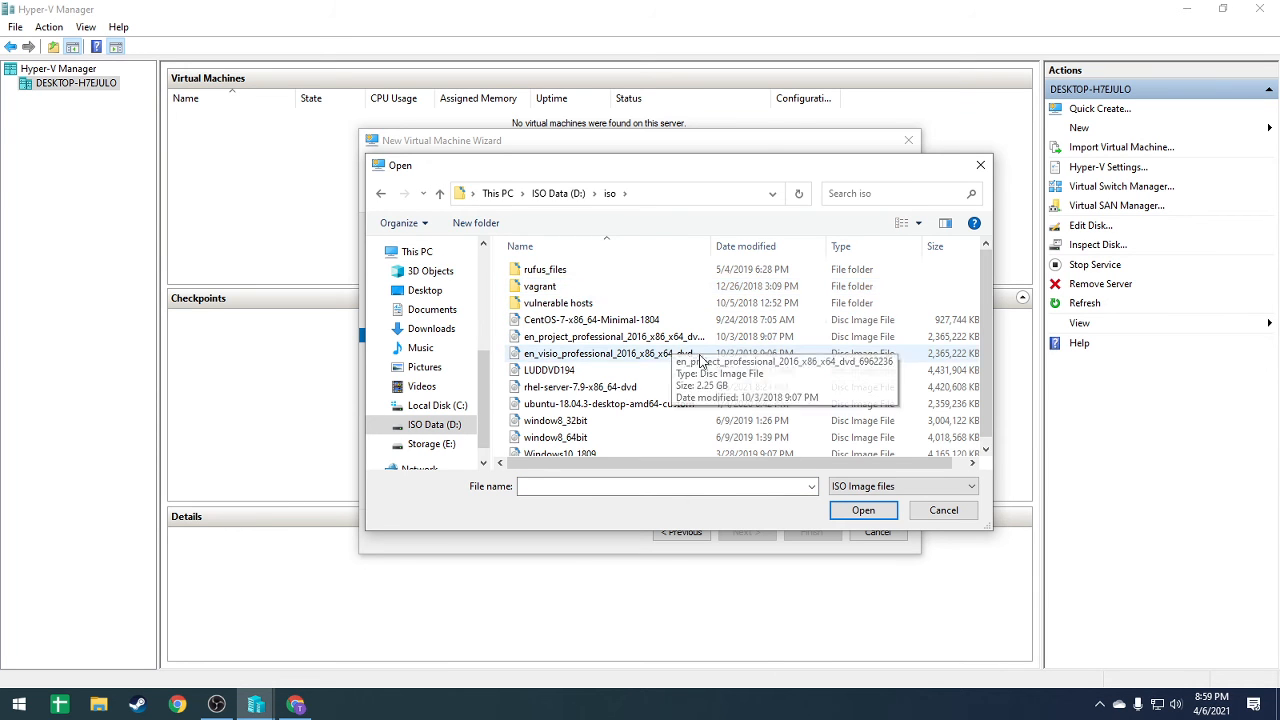
pyautogui.scroll(-1, 700, 362)
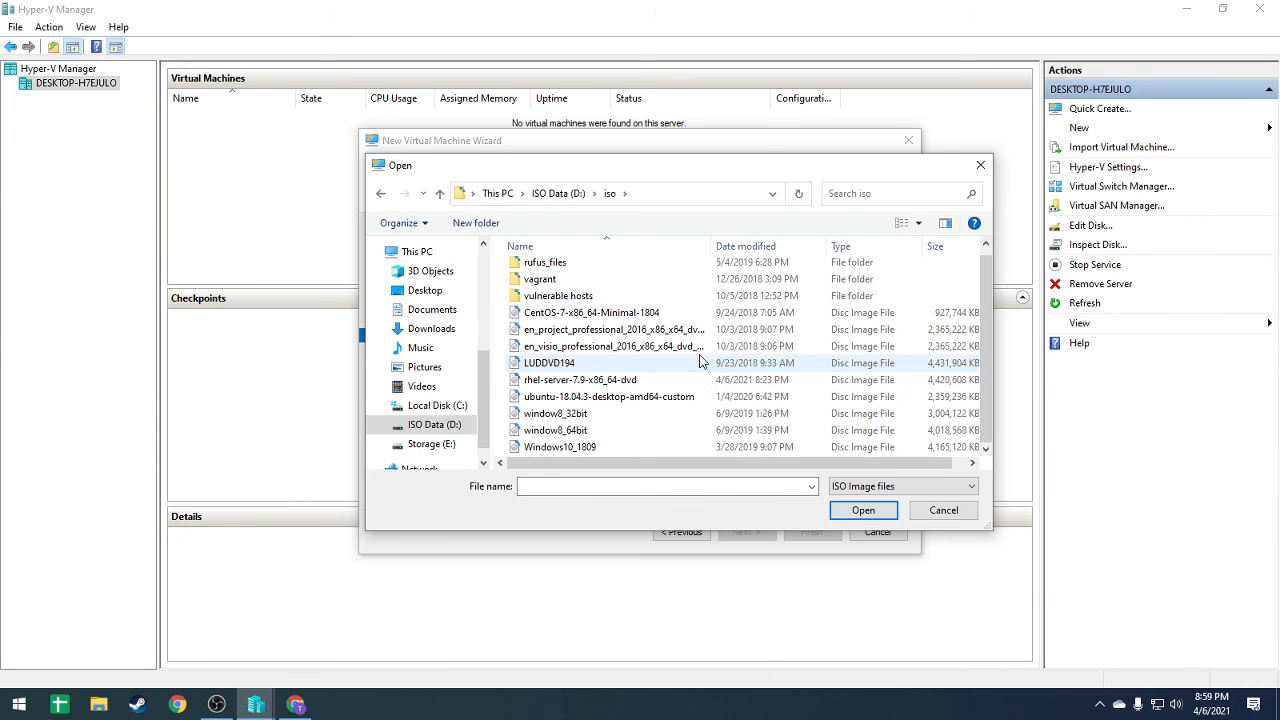
pyautogui.click(620, 364)
pyautogui.click(609, 384)
pyautogui.click(863, 515)
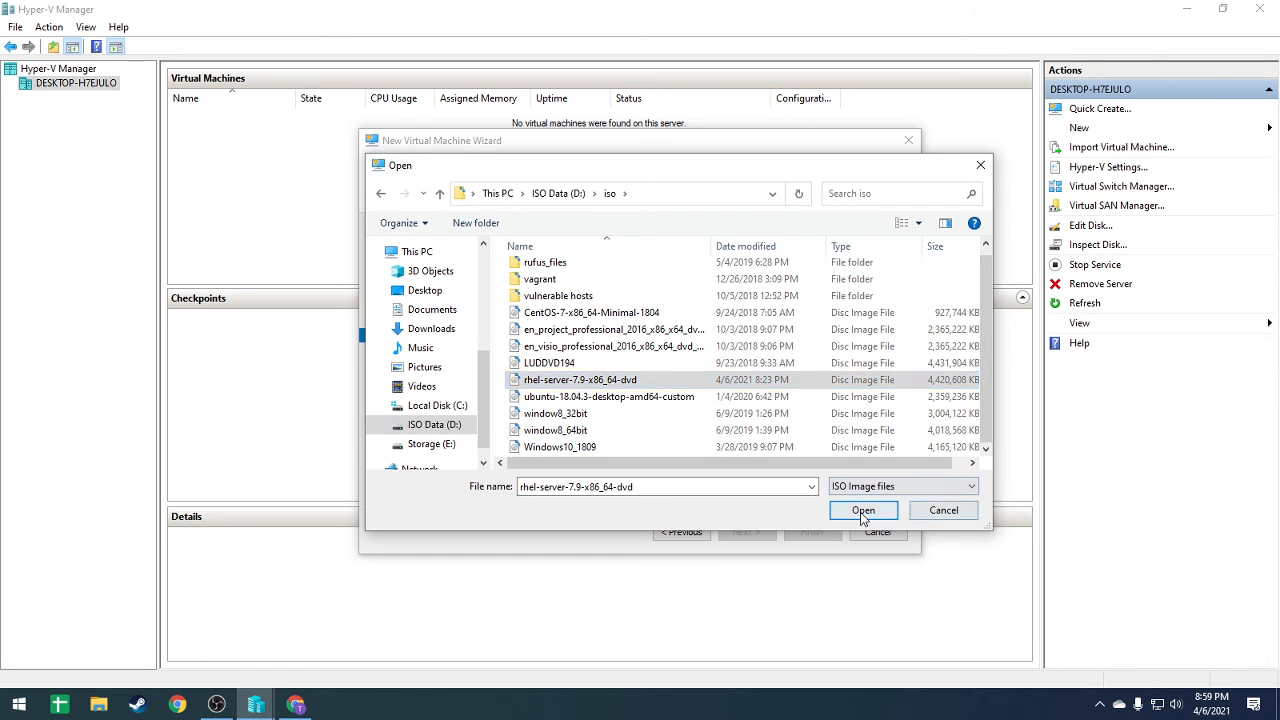
# Step: Finish the wizard to create the Deployment virtual machine from the summarized settings, and start it
pyautogui.click(750, 529)
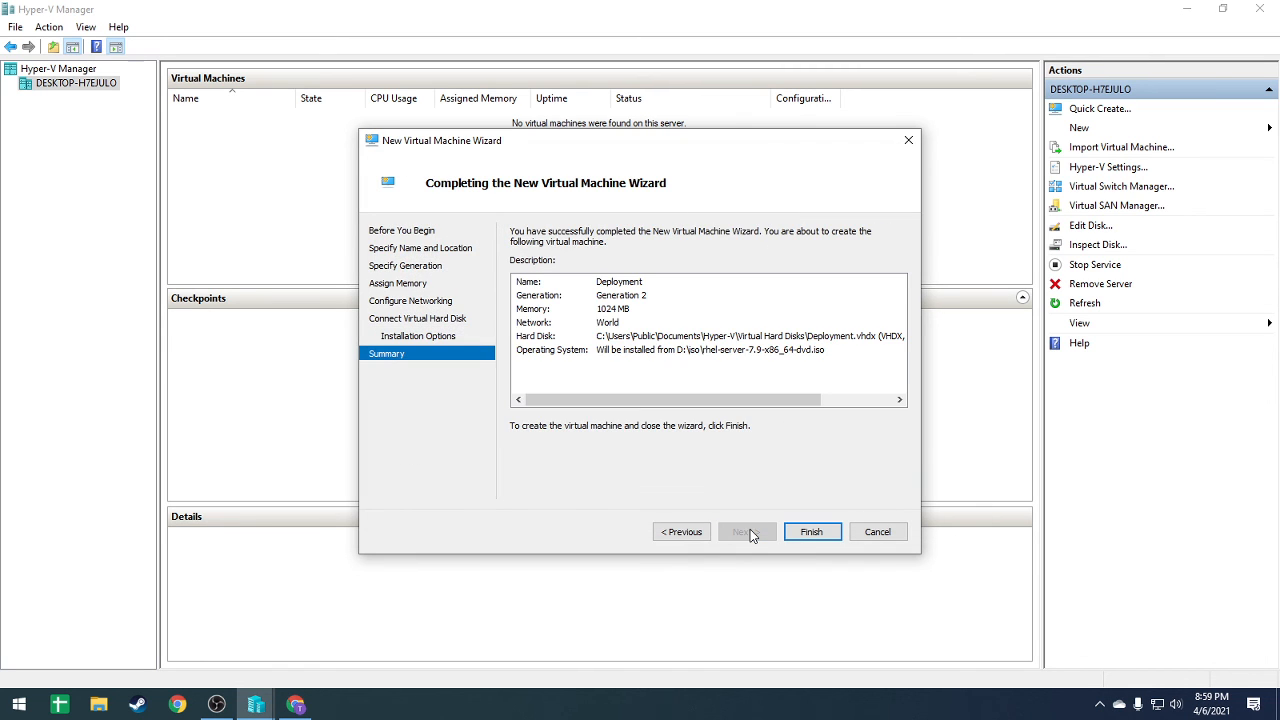
pyautogui.click(802, 533)
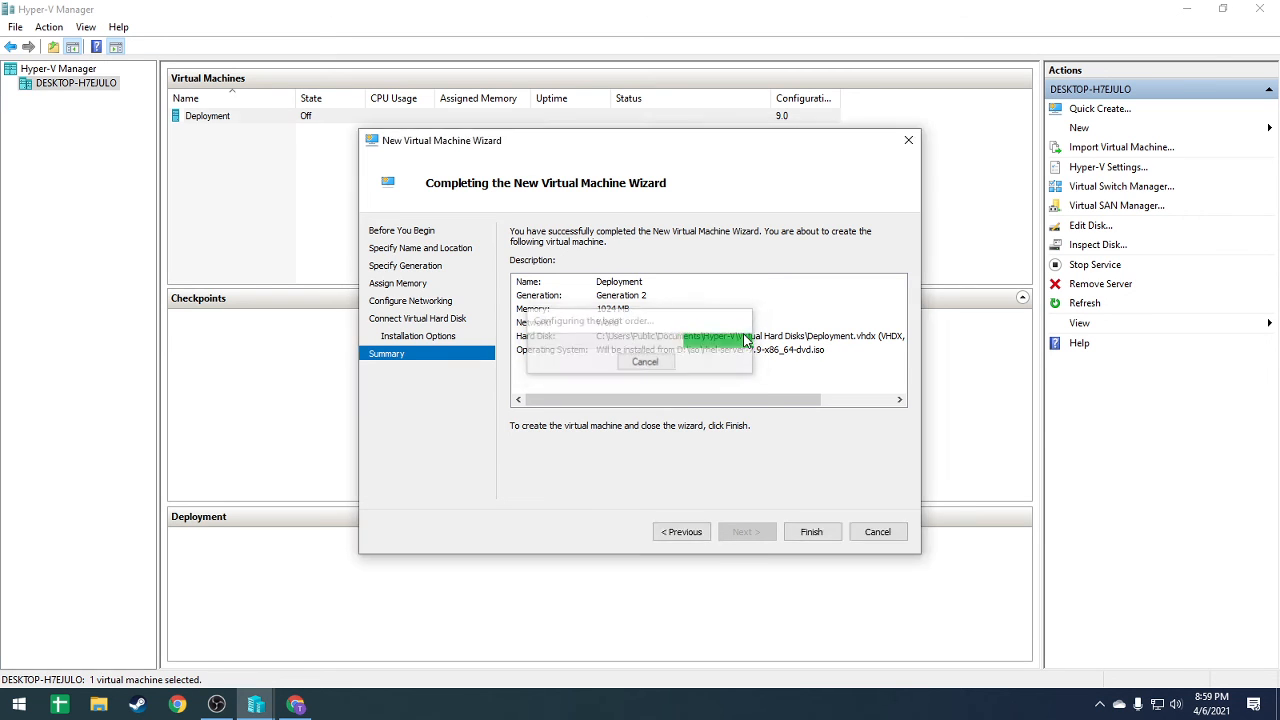
pyautogui.rightClick(554, 119)
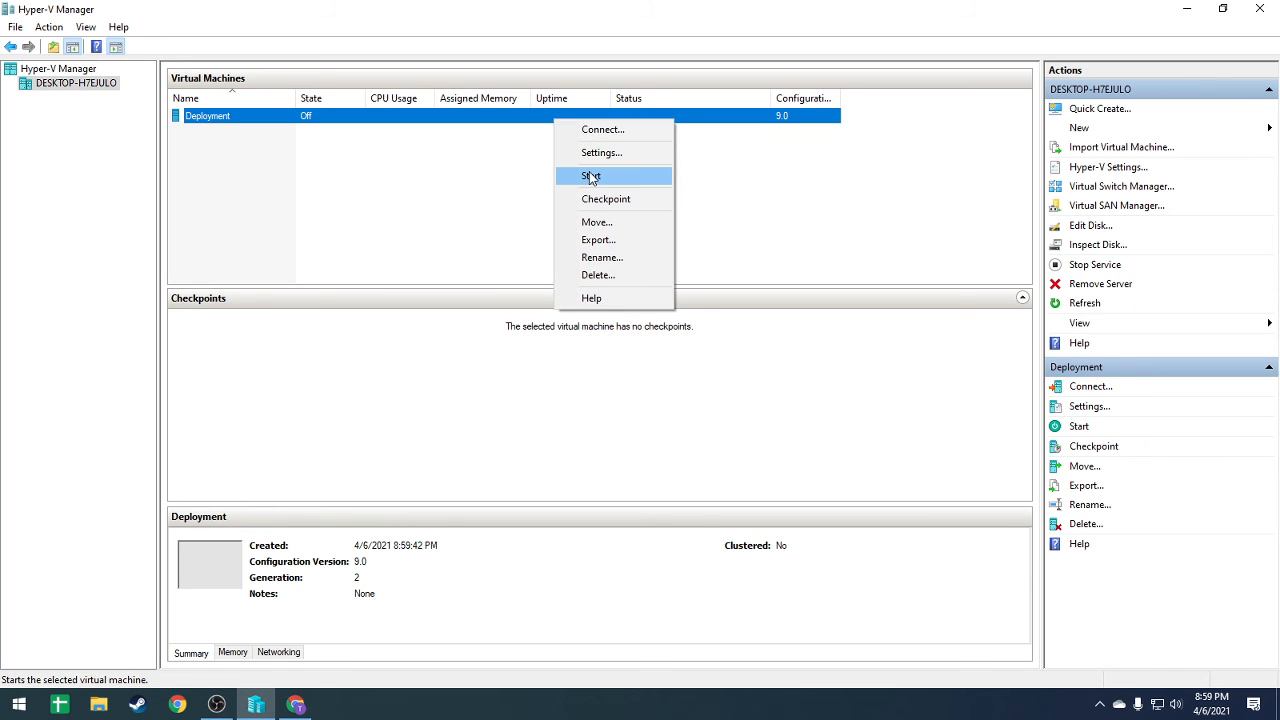
pyautogui.click(589, 175)
# Step: Connect to the Deployment virtual machine's console and move its connection window up so the boot display has room
pyautogui.rightClick(588, 122)
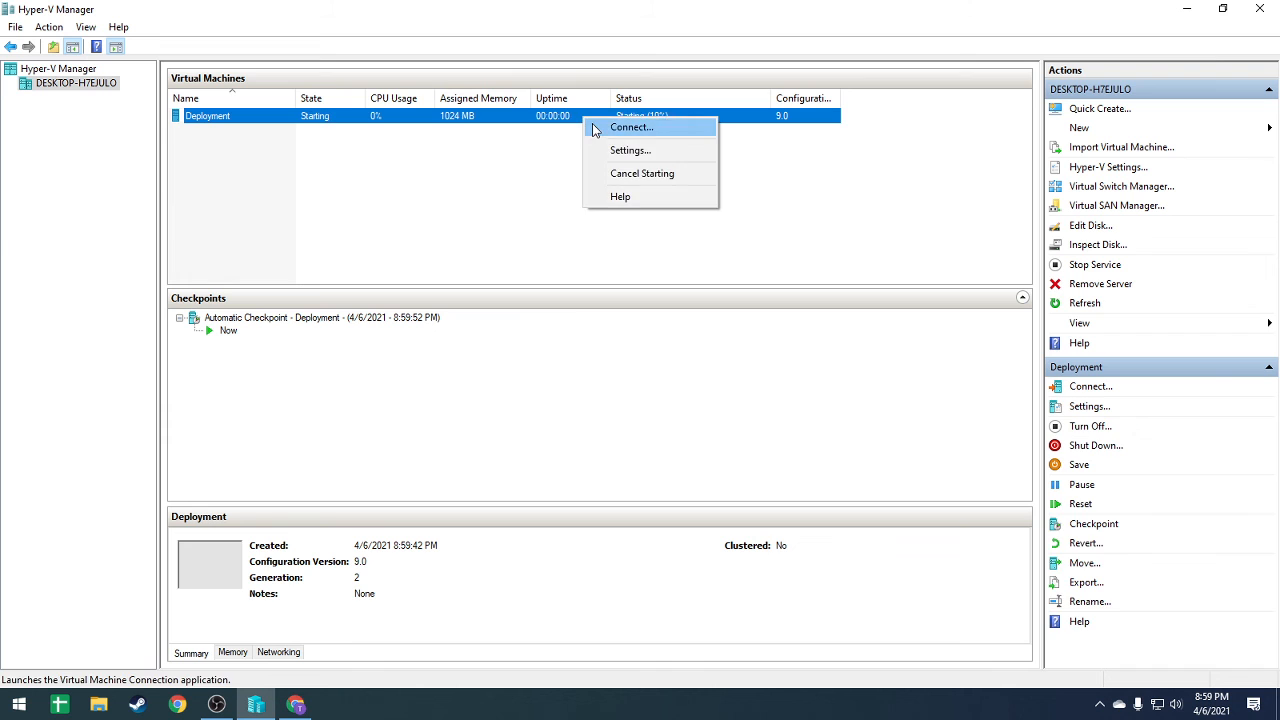
pyautogui.click(592, 124)
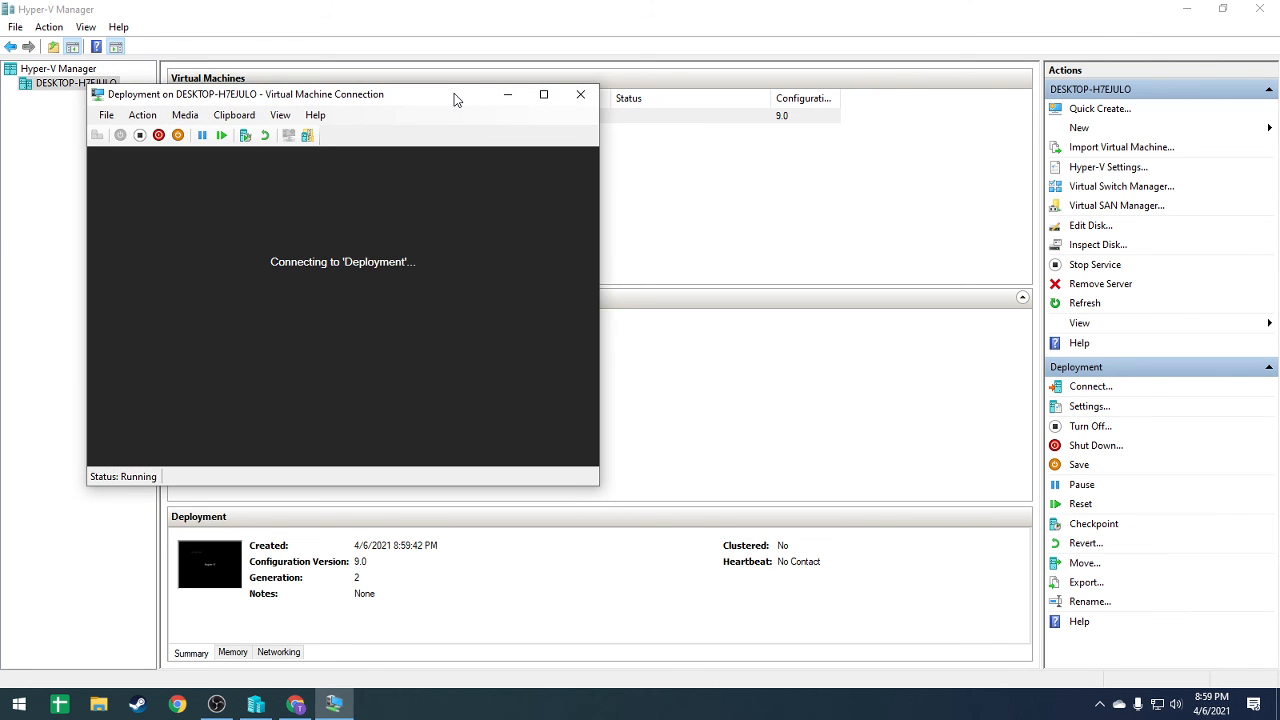
pyautogui.moveTo(454, 97); pyautogui.dragTo(575, 27)
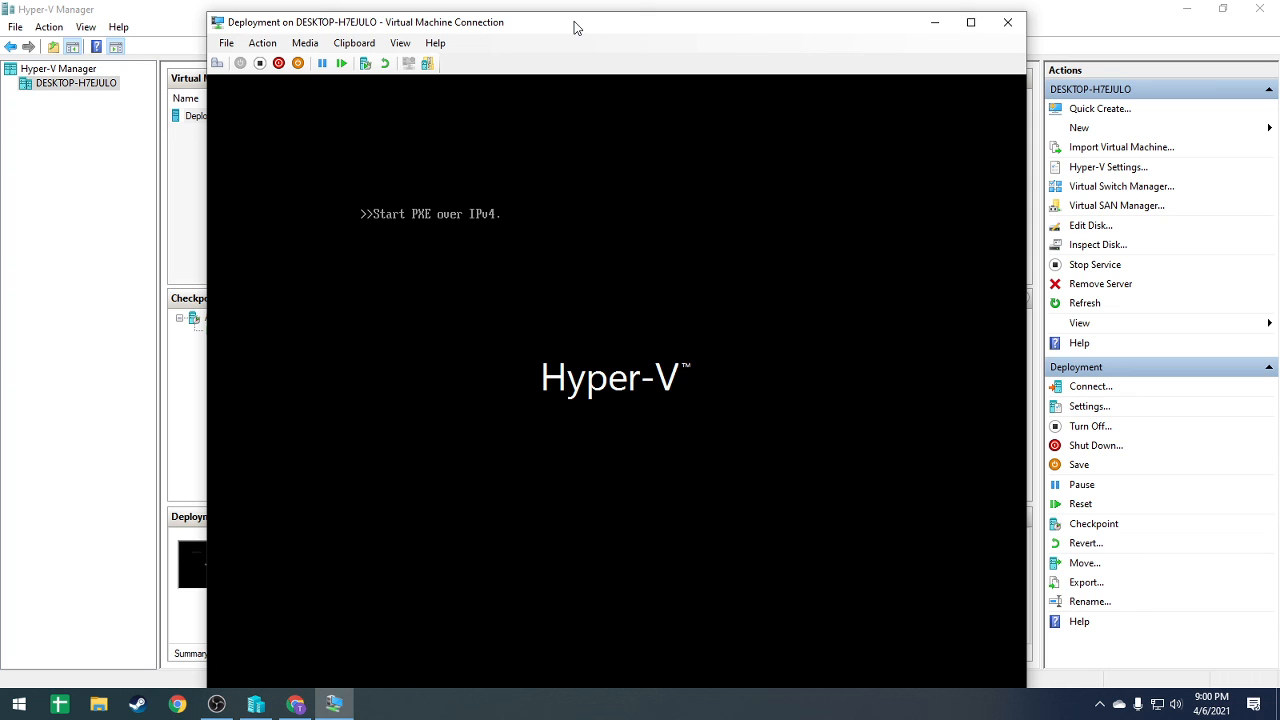
pyautogui.moveTo(574, 21); pyautogui.dragTo(578, 14)
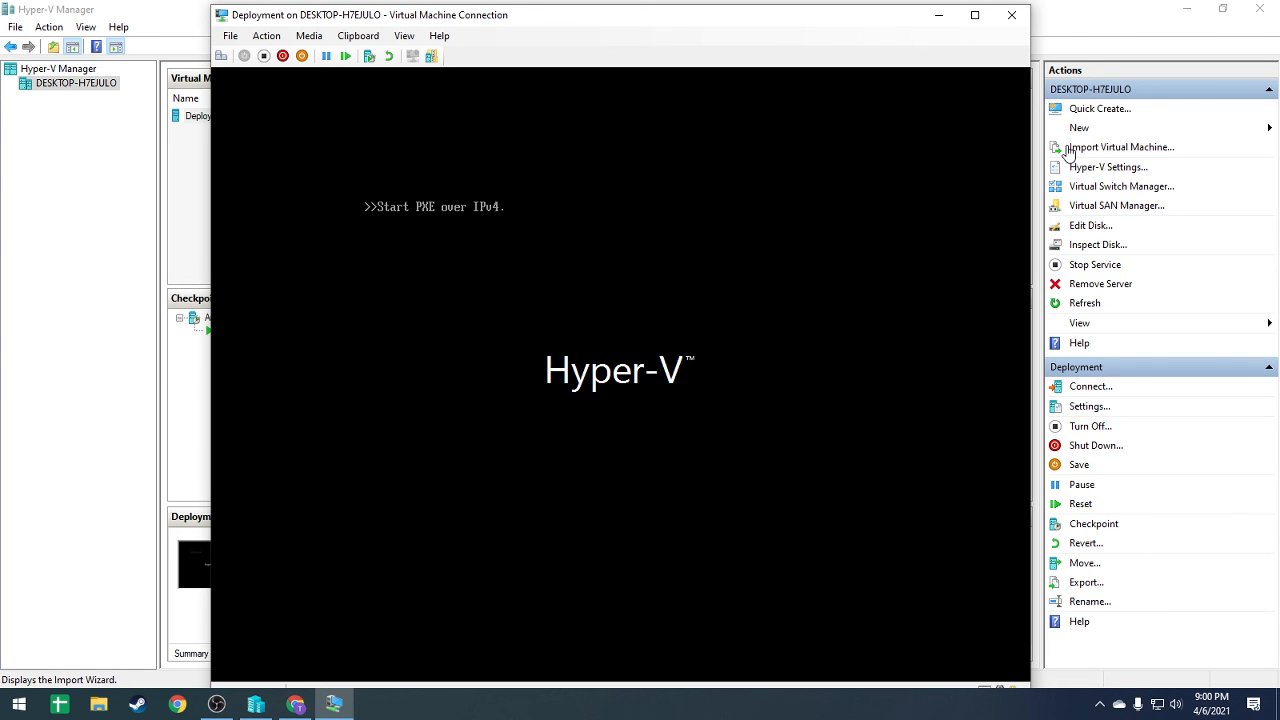
pyautogui.moveTo(708, 27); pyautogui.dragTo(643, 7)
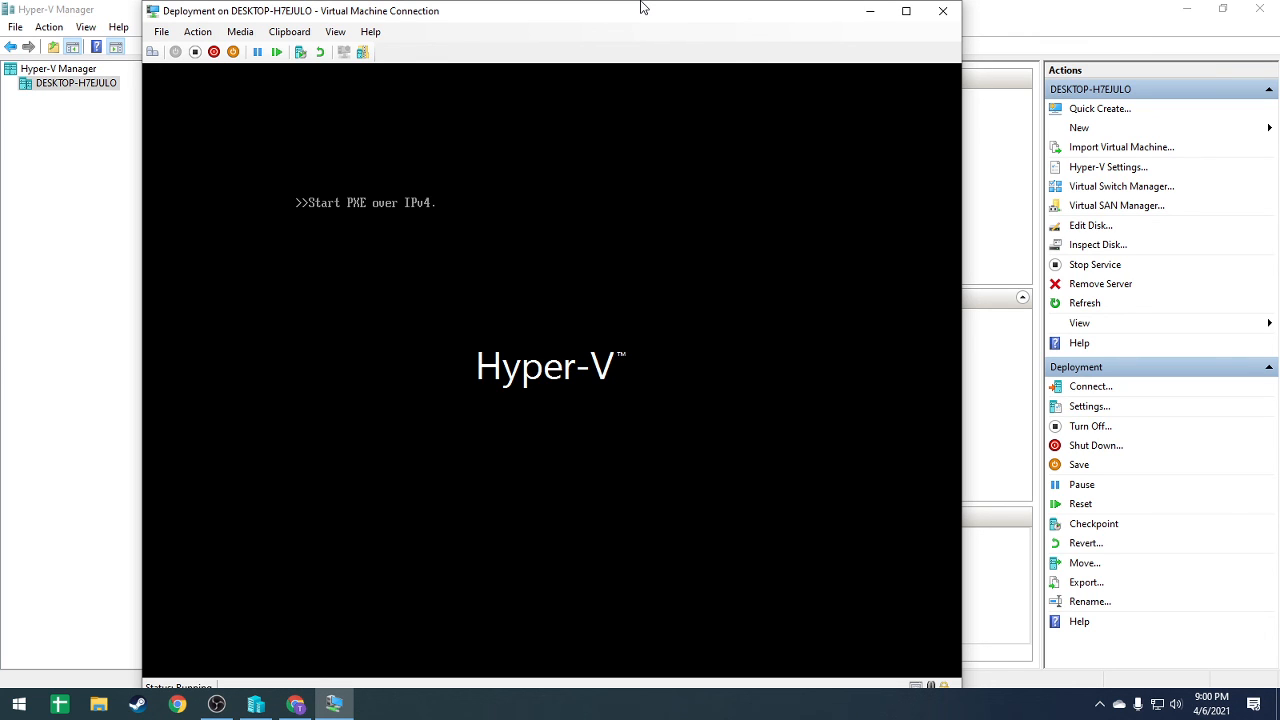
pyautogui.moveTo(649, 11); pyautogui.dragTo(699, 15)
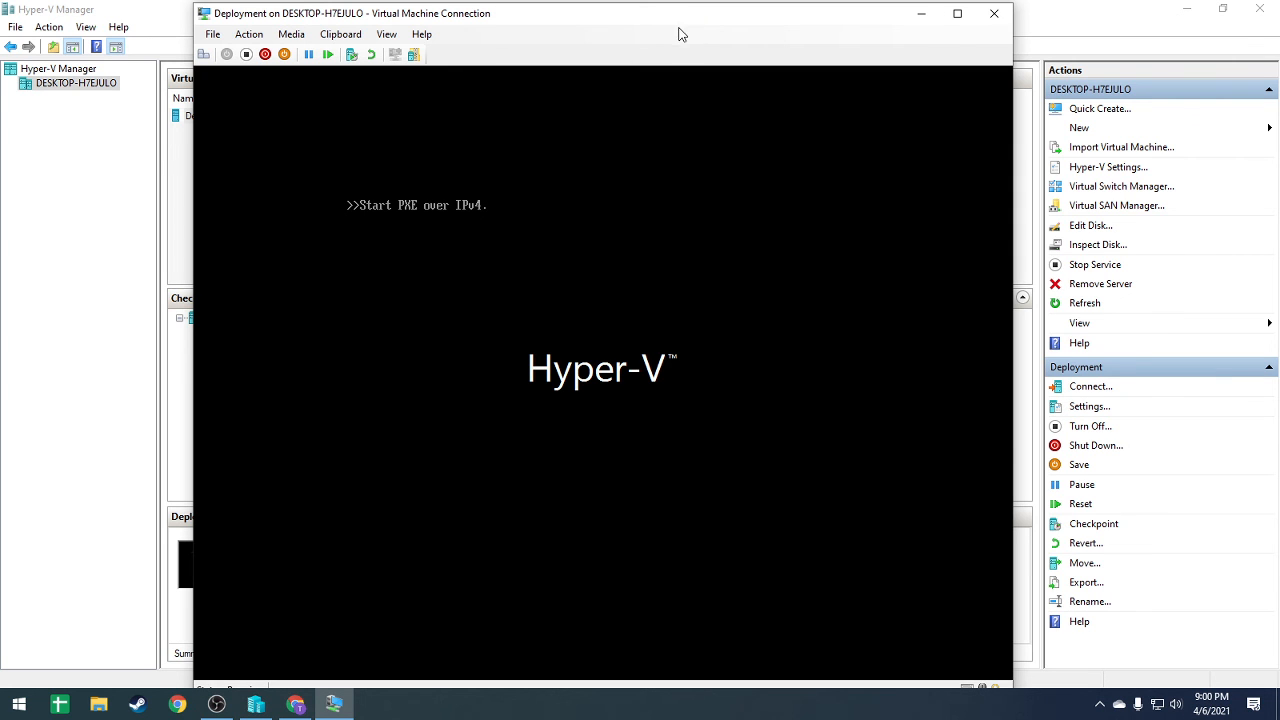
pyautogui.moveTo(671, 23); pyautogui.dragTo(662, 24)
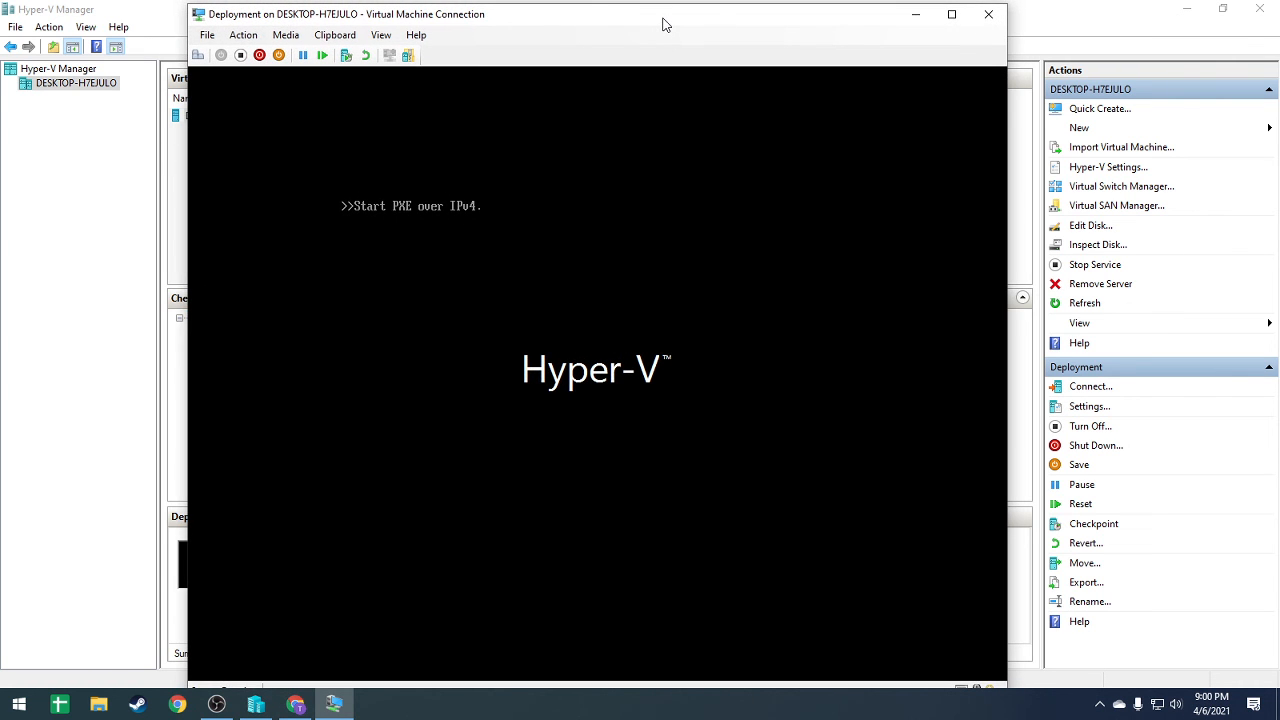